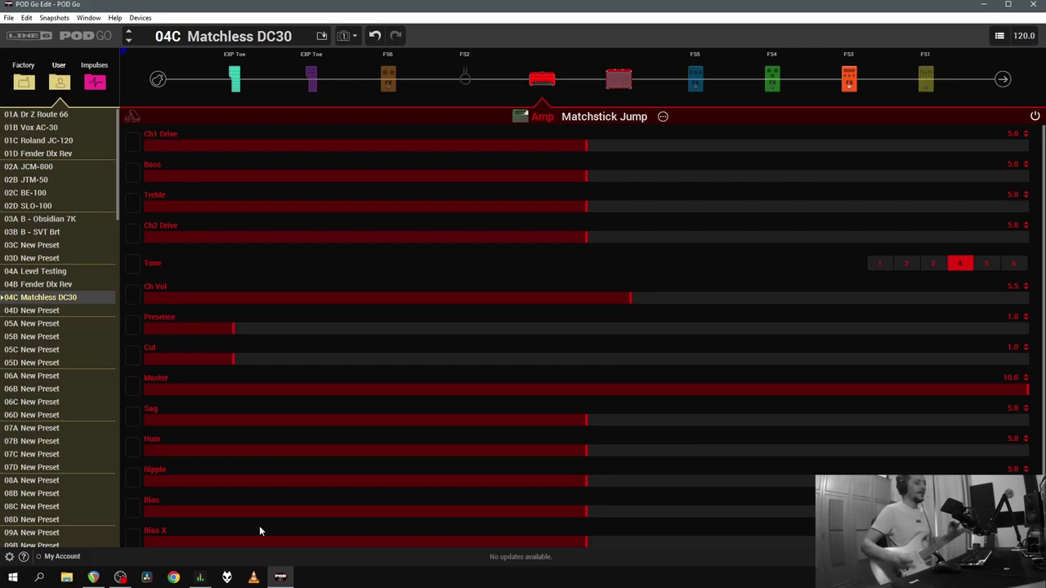
- Lower the FS3 Plate reverb's Decay to about 3.0 and assign it to snapshot control
left_click(850, 79)
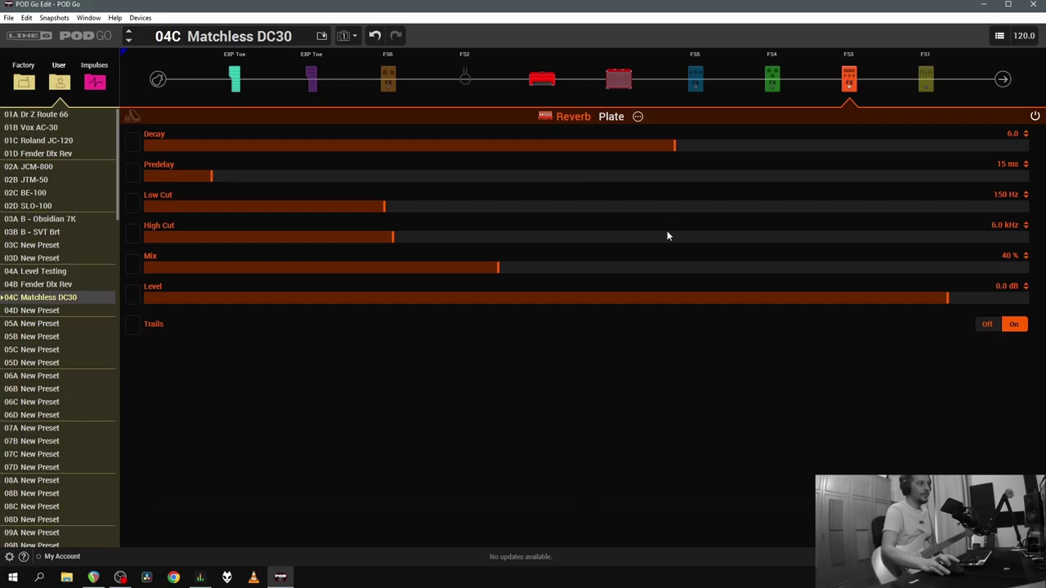
left_click(547, 85)
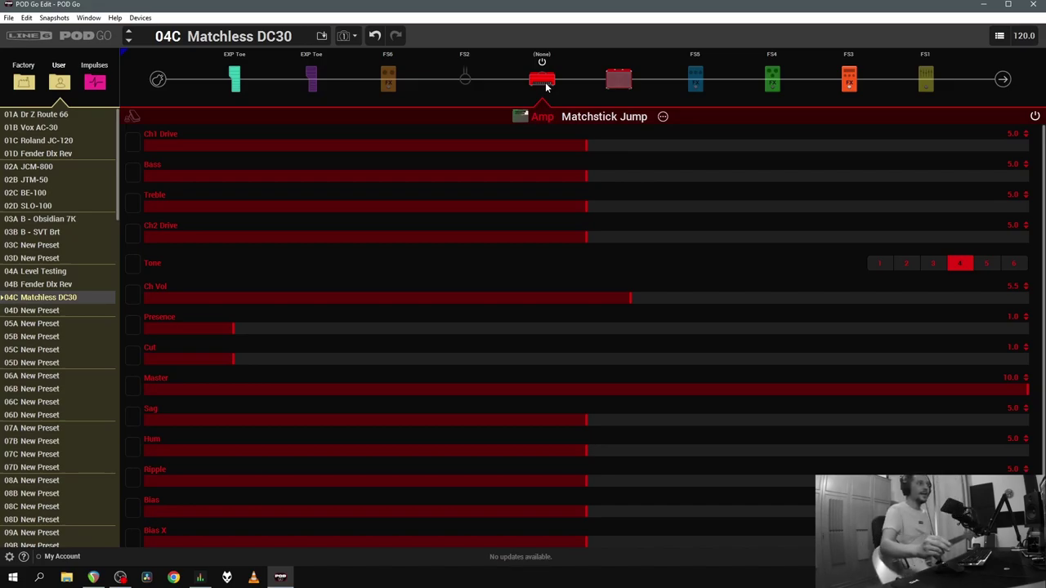
left_click(847, 75)
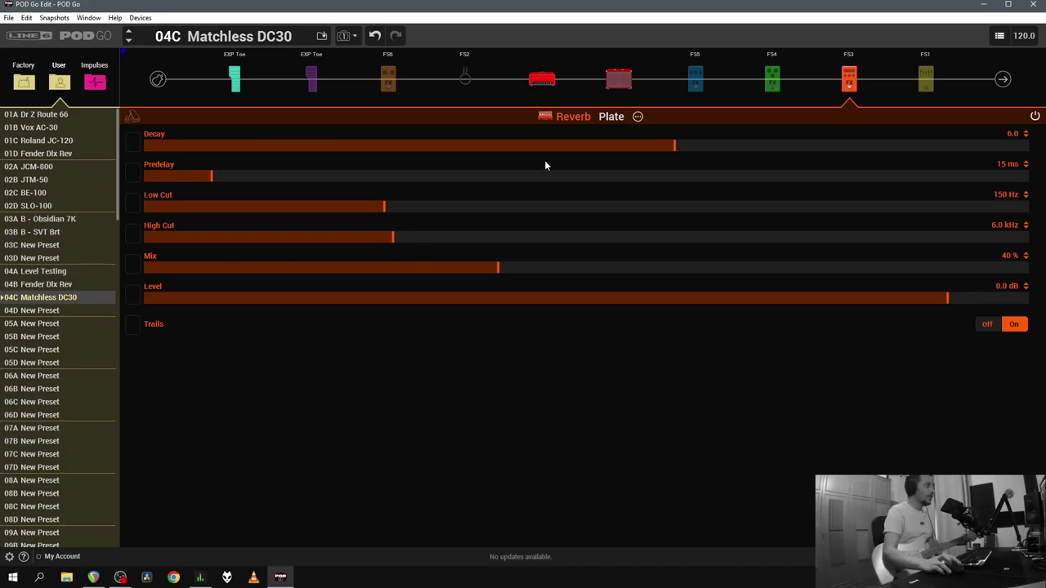
left_click_drag(671, 149, 449, 145)
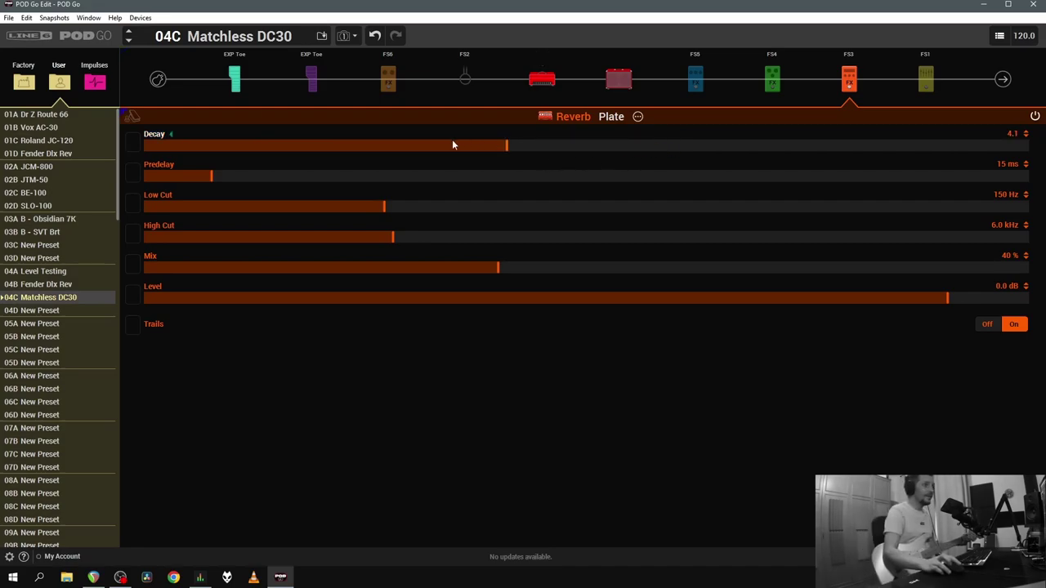
left_click(132, 145)
left_click(389, 214)
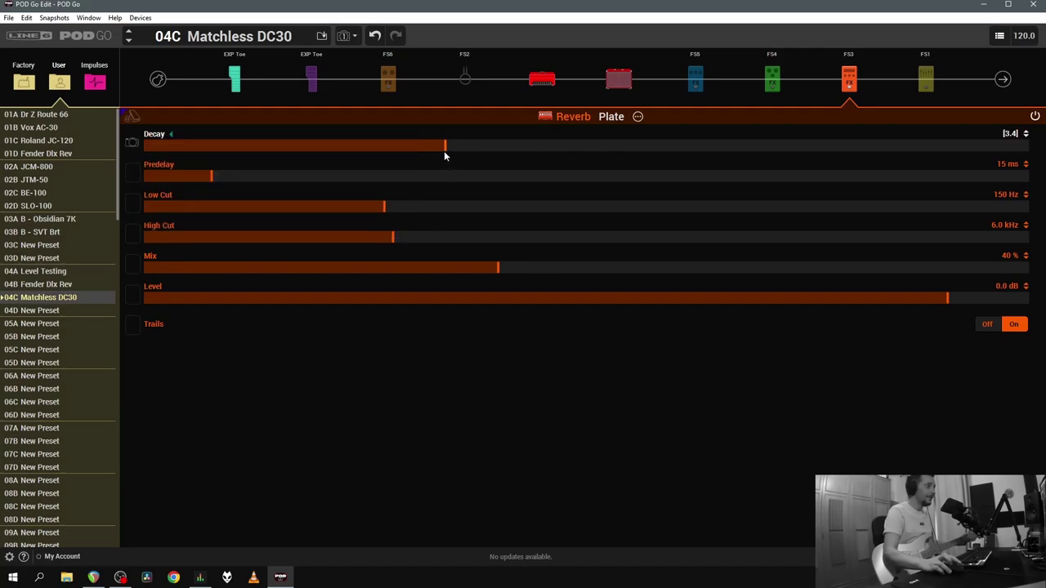
left_click_drag(446, 147, 415, 155)
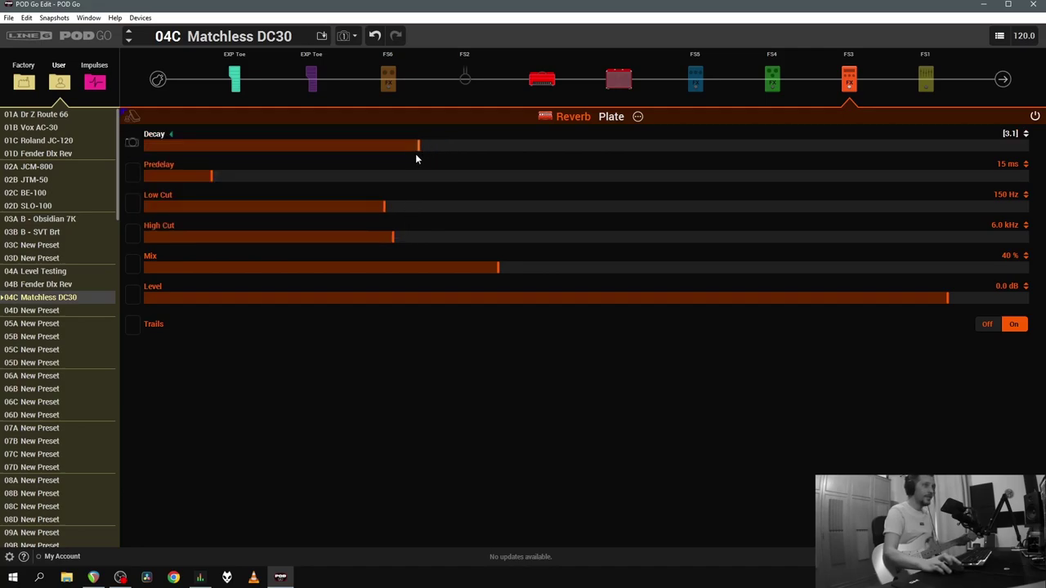
- Keep Decay on snapshots, assign the reverb Mix to snapshots, and set Mix to 30%
left_click(134, 146)
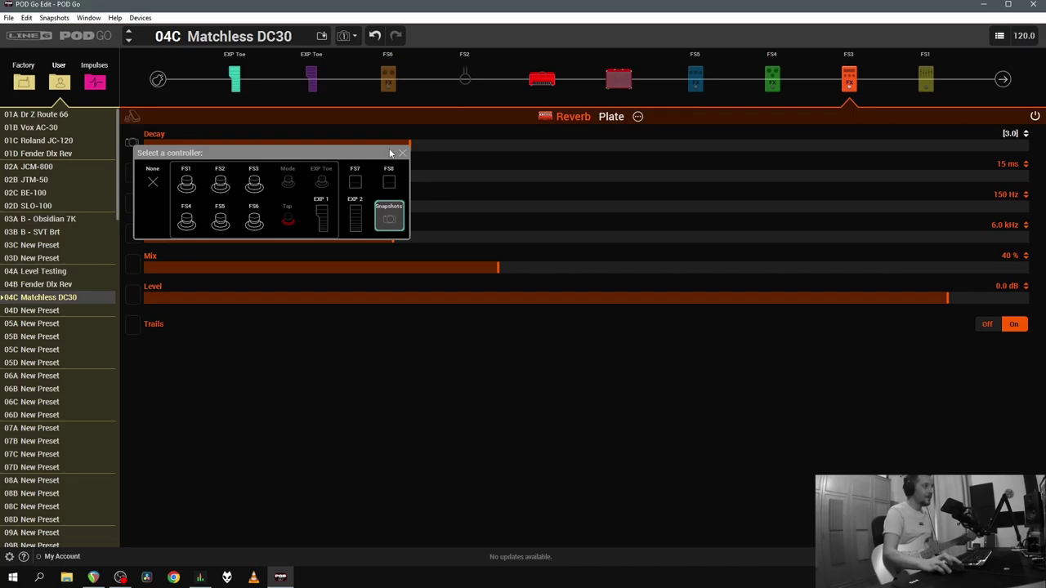
left_click(403, 153)
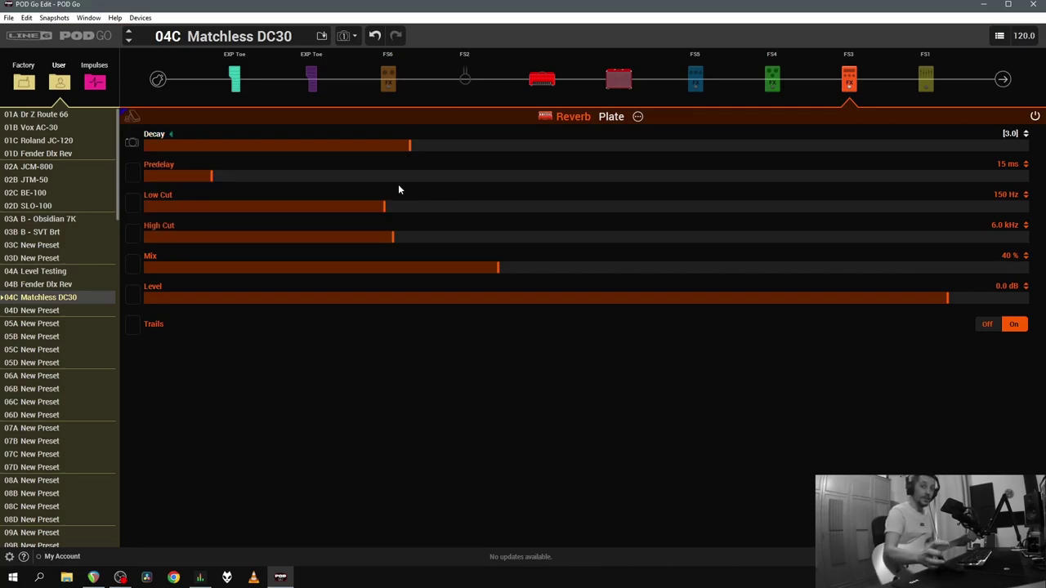
left_click(132, 144)
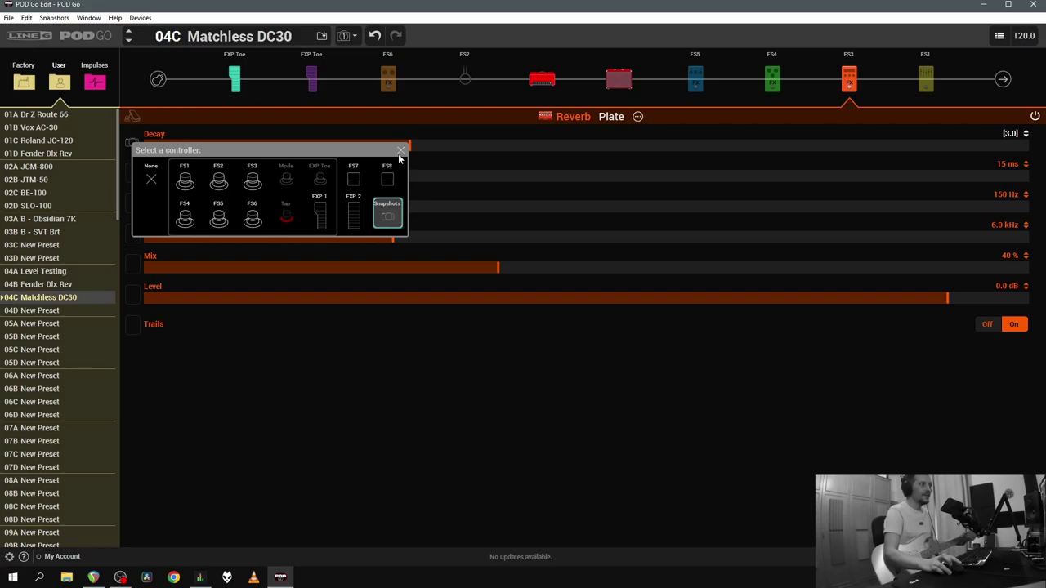
left_click(388, 214)
left_click(134, 263)
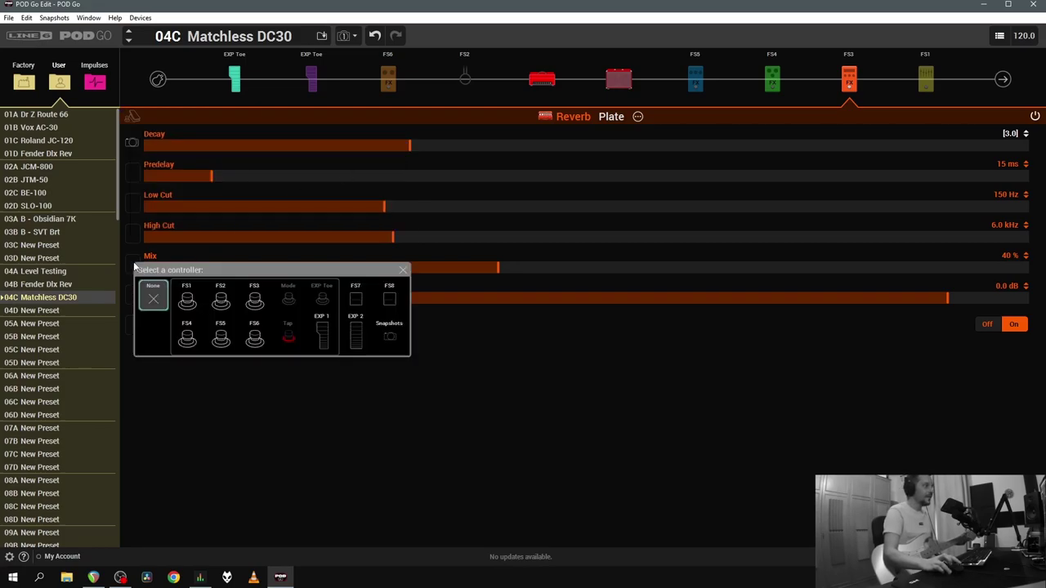
left_click(387, 333)
left_click_drag(493, 270, 415, 270)
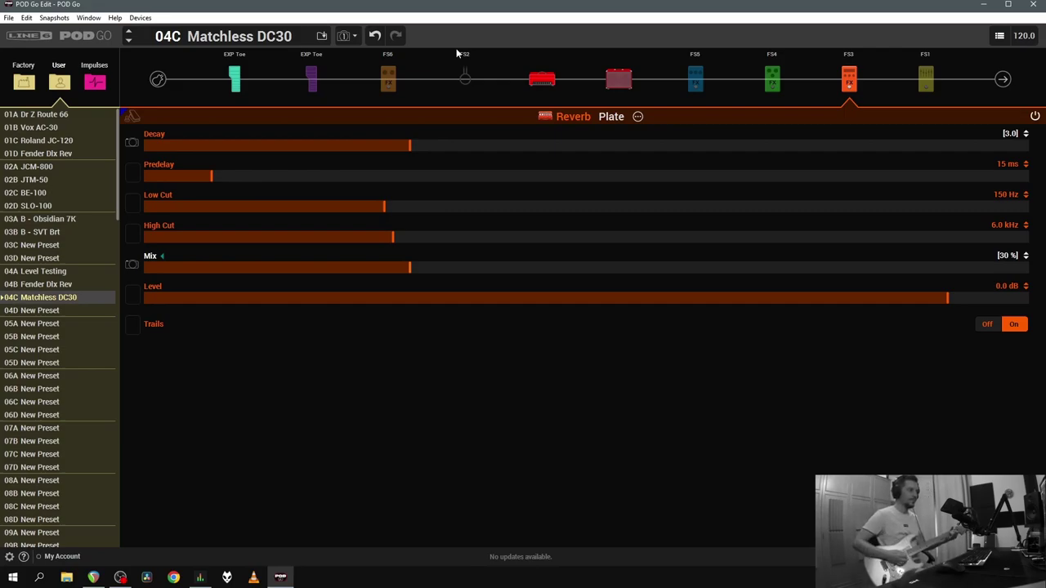
- Set the 2x12 Match G25 cab's mic Distance to 2.5 inches, then return to the amp settings
left_click(618, 78)
left_click(545, 117)
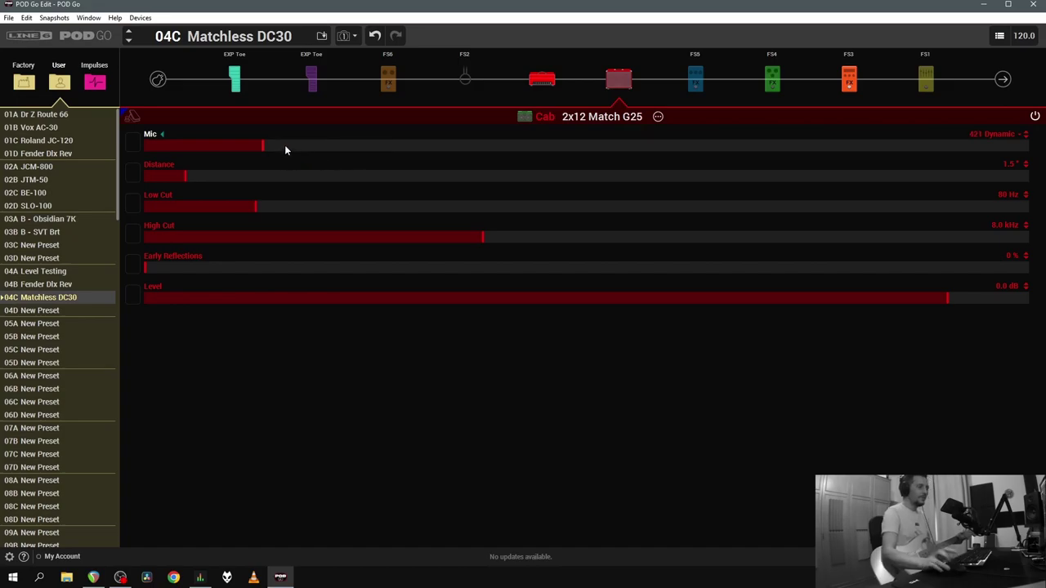
left_click(185, 176)
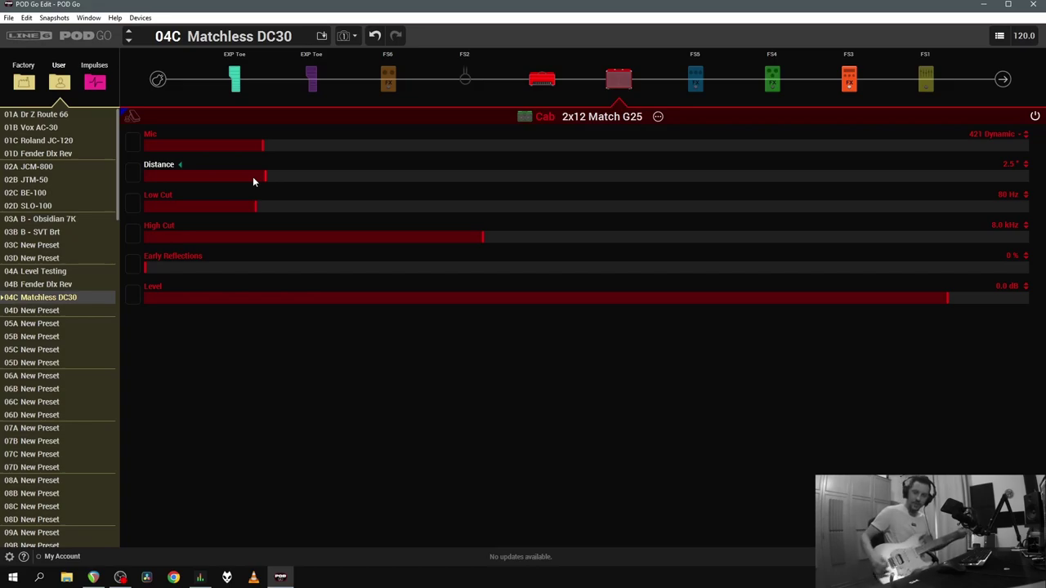
left_click(536, 82)
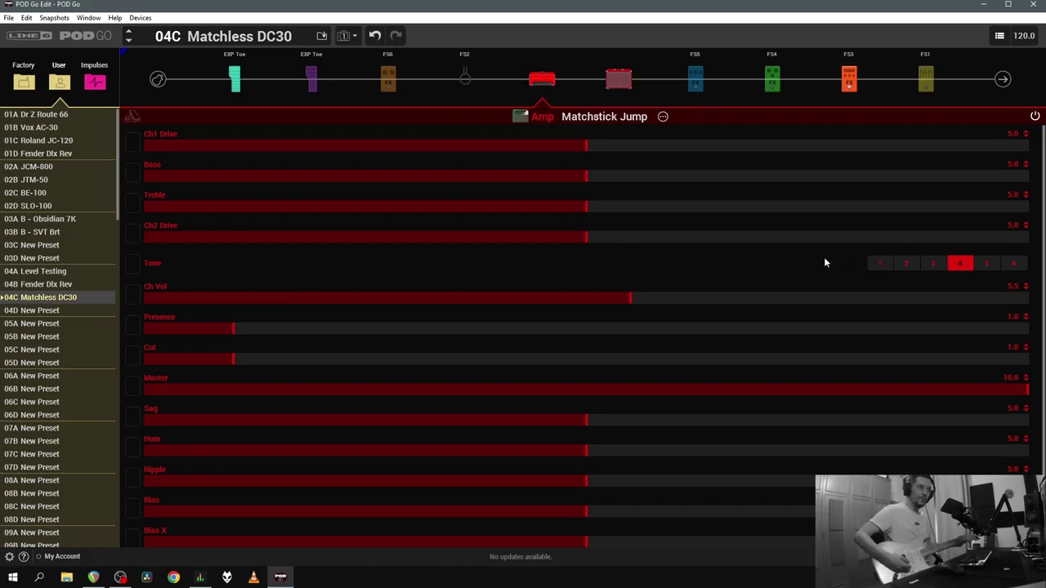
left_click(882, 267)
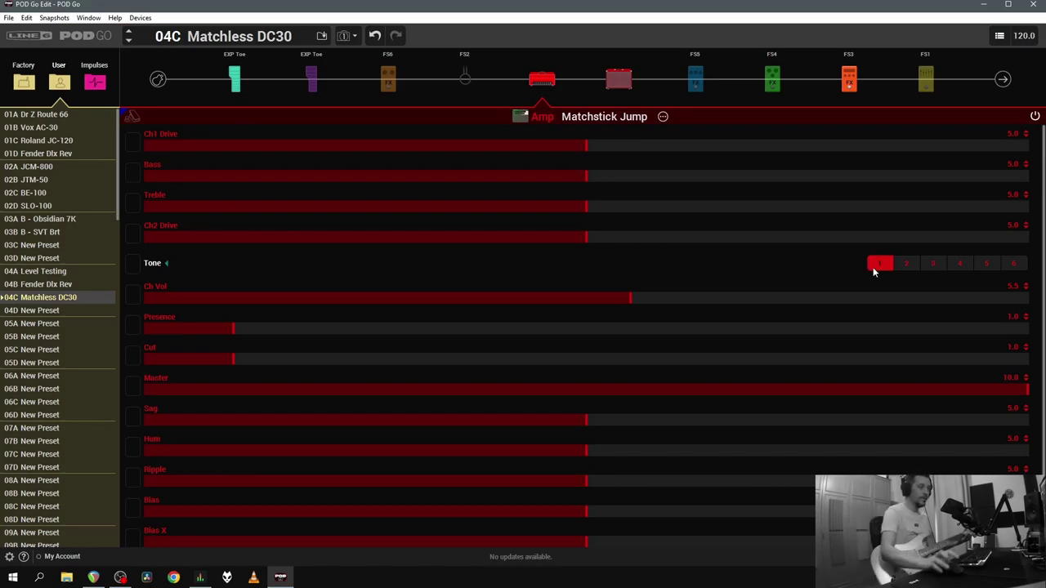
left_click(1013, 263)
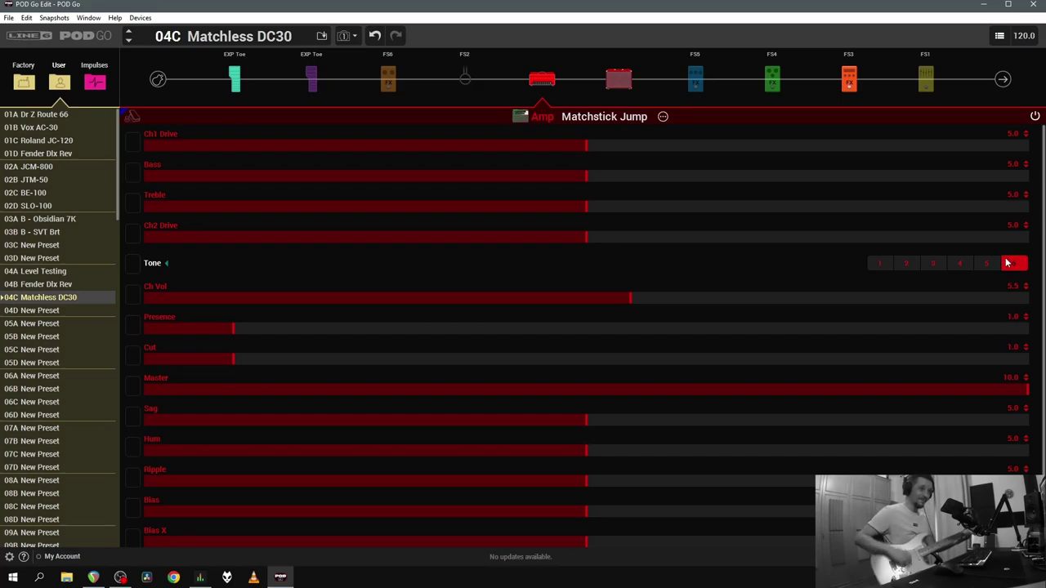
left_click(879, 263)
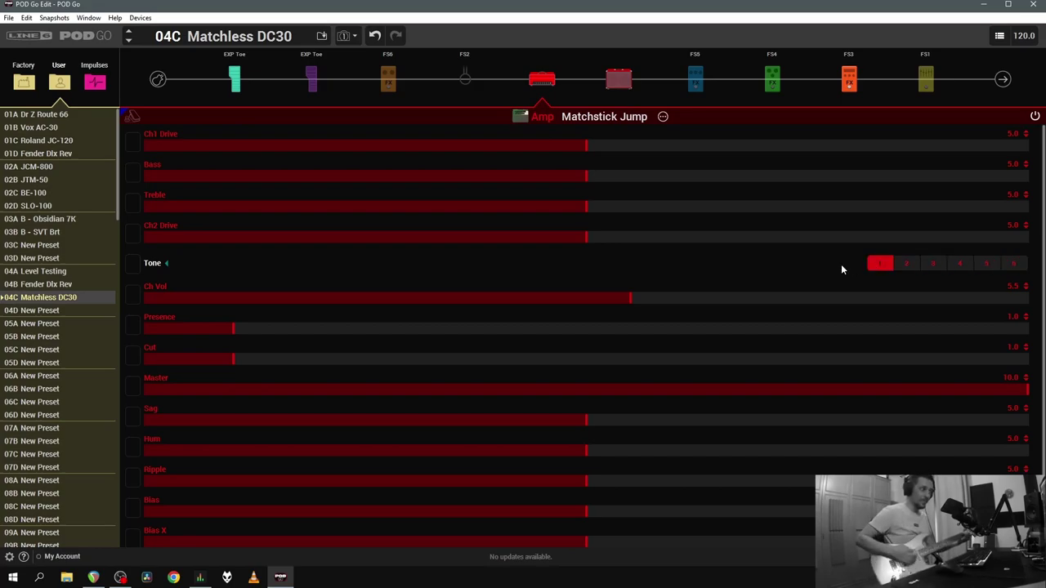
left_click(1005, 267)
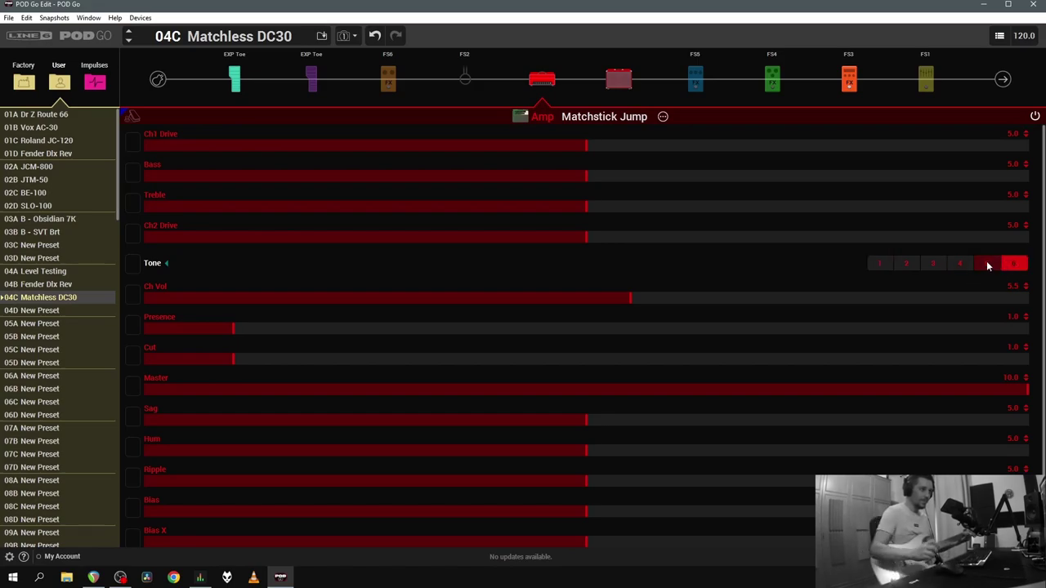
left_click(895, 264)
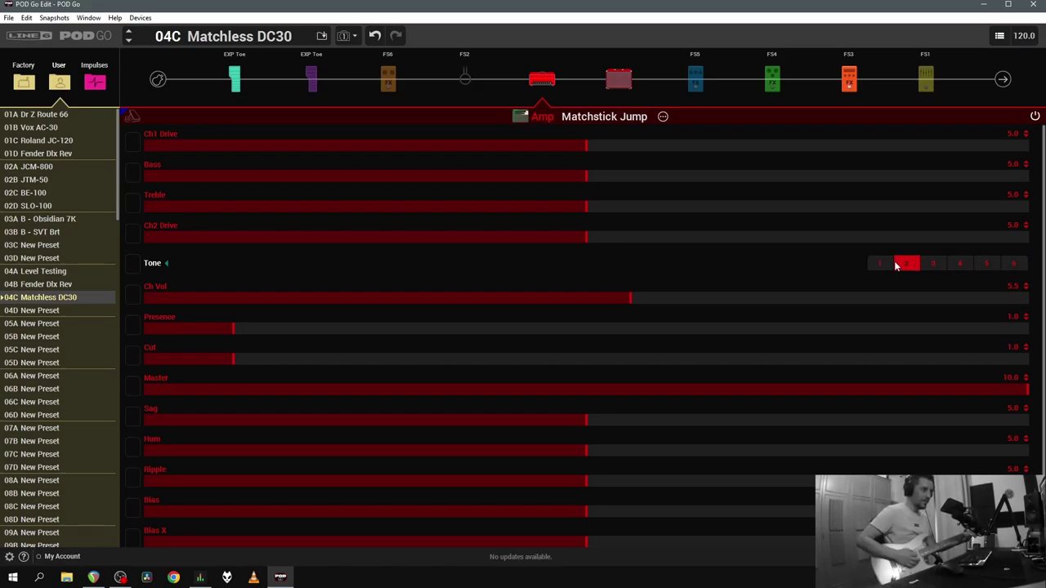
left_click(982, 263)
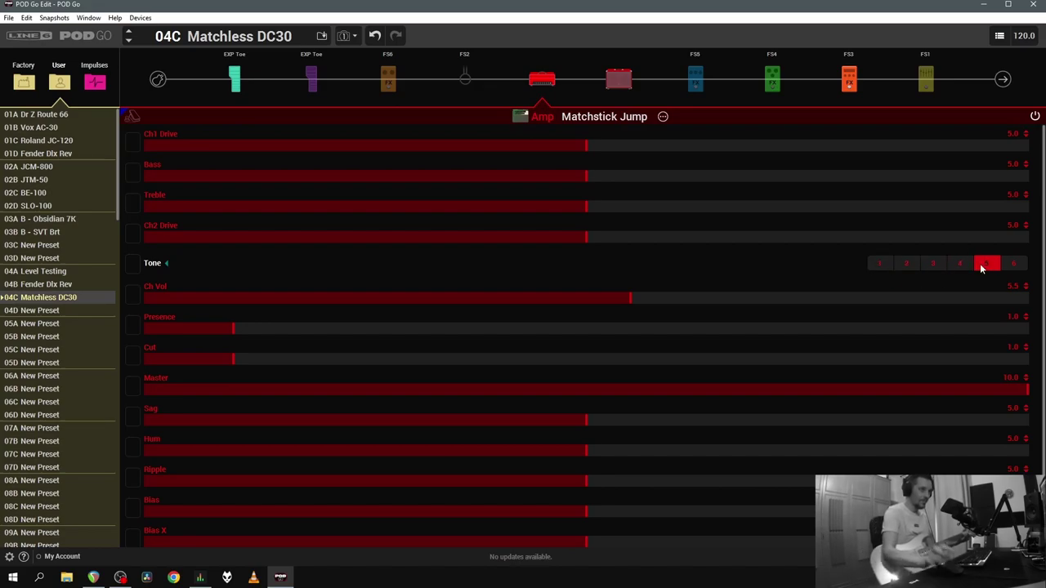
left_click(932, 264)
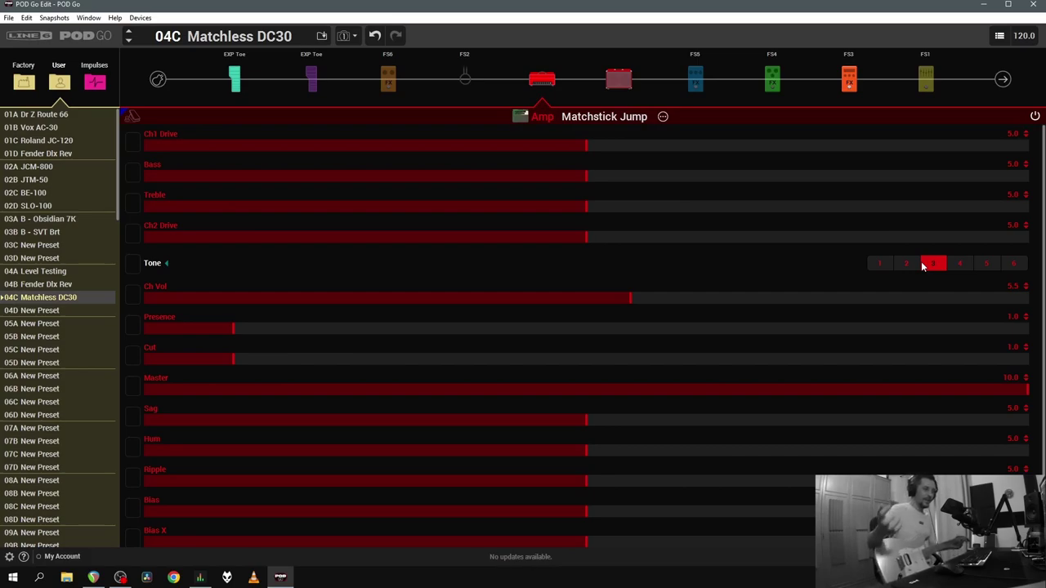
left_click(881, 270)
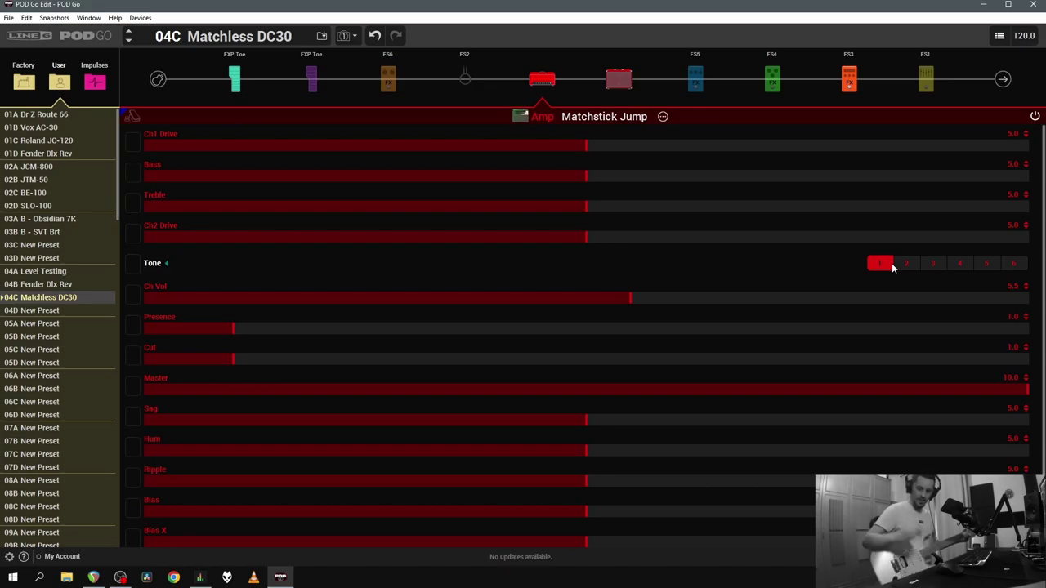
left_click(1013, 273)
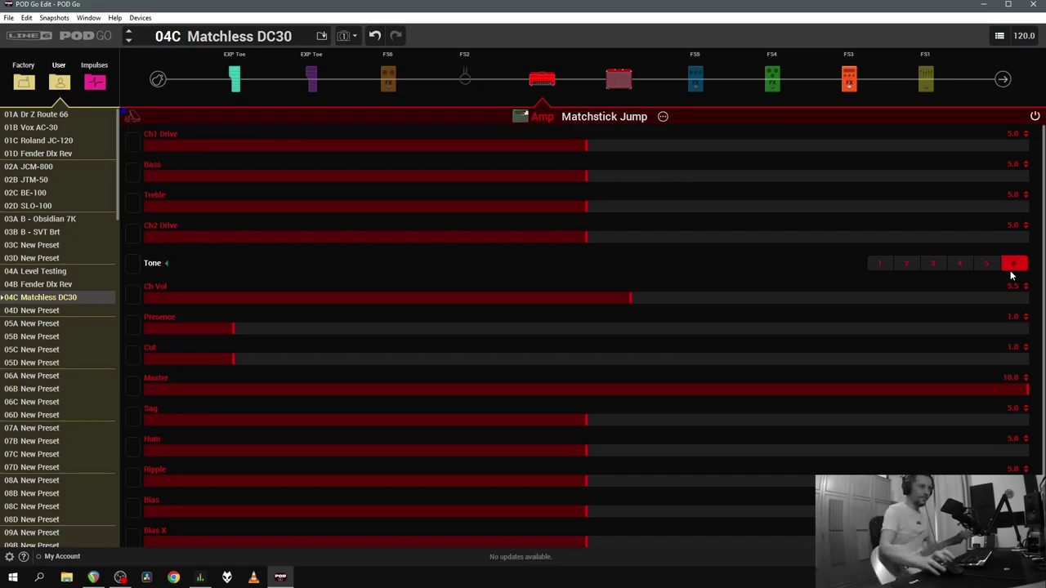
left_click(960, 270)
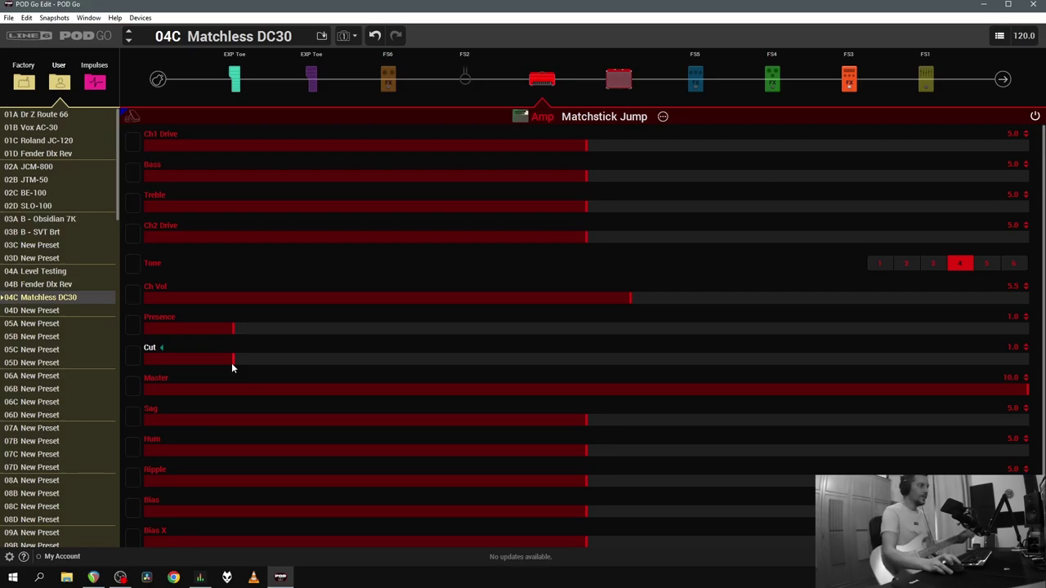
- Sweep the Matchstick Jump amp's Cut while playing and settle it at 2.9
left_click_drag(232, 367, 1026, 358)
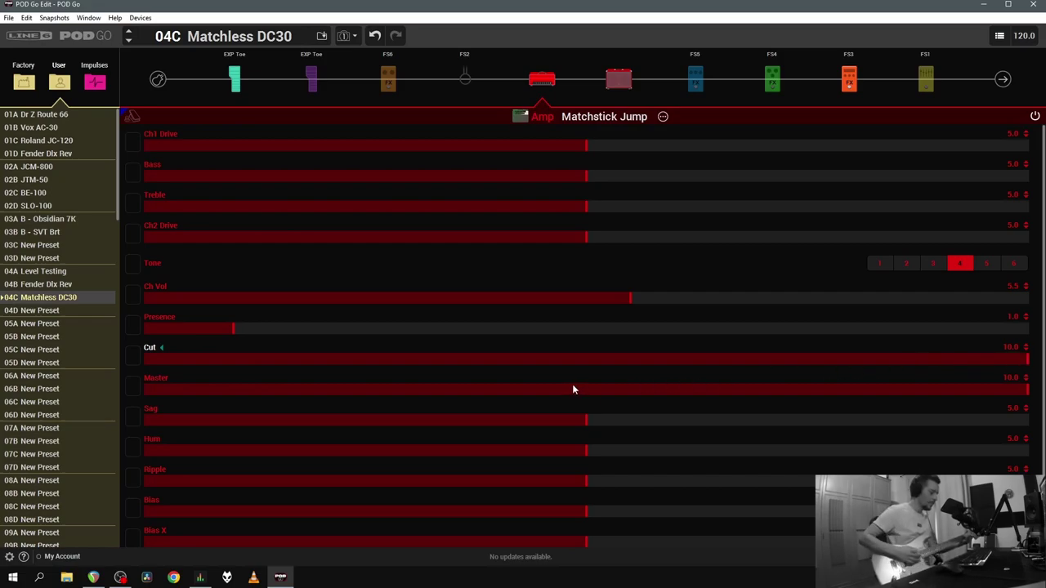
left_click(516, 355)
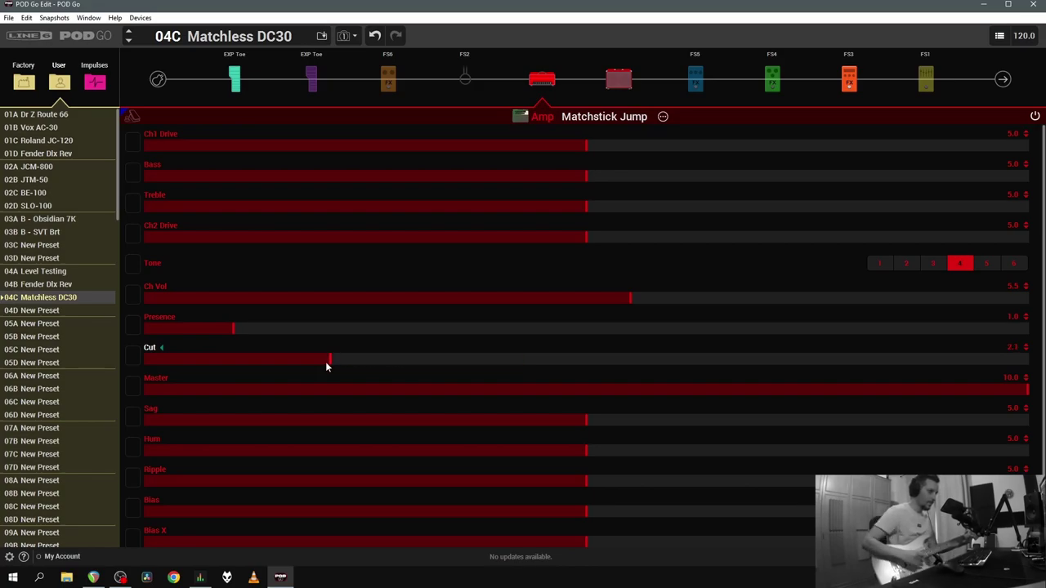
left_click(147, 359)
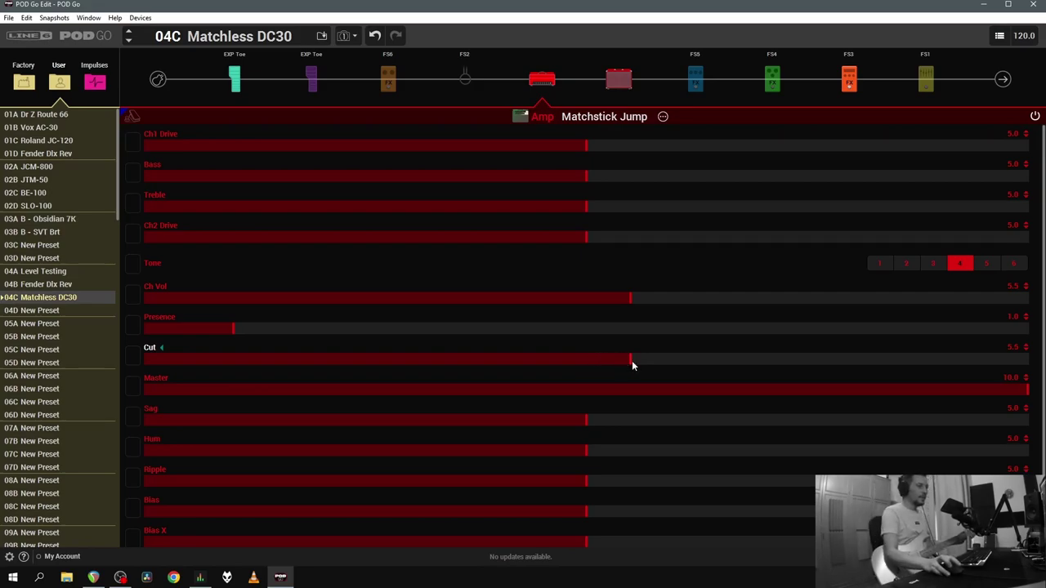
left_click_drag(629, 366, 434, 371)
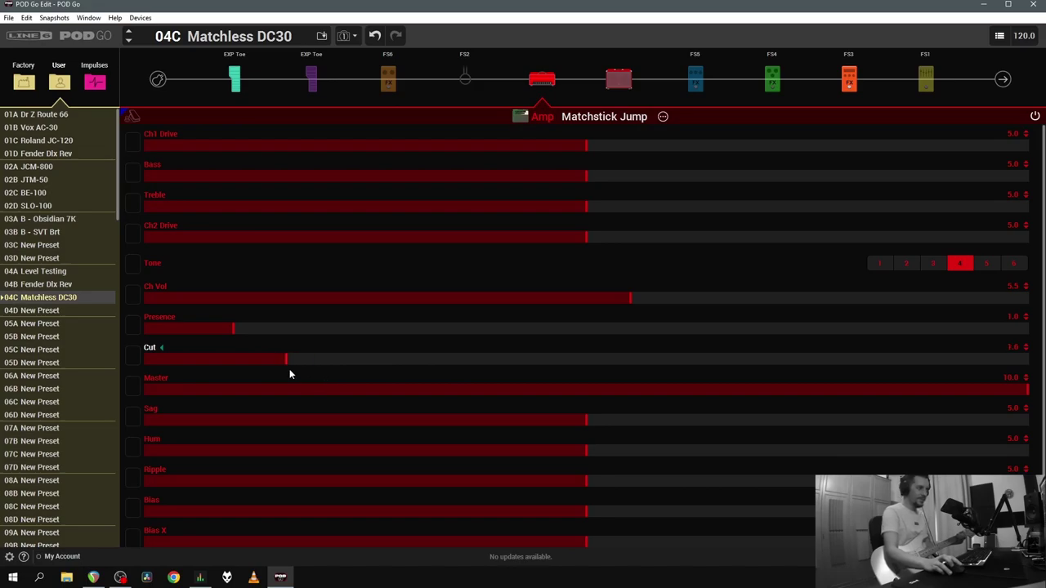
left_click_drag(290, 374, 406, 373)
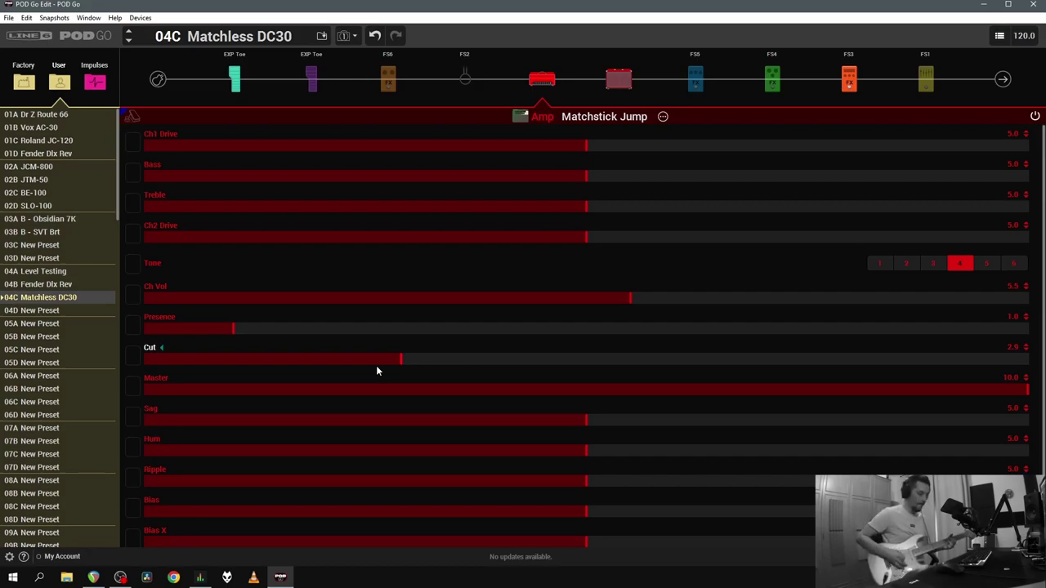
- Assign Ch1 Drive and Ch2 Drive to snapshots and lower both from 5.0 to 2.0
left_click(133, 142)
left_click(384, 218)
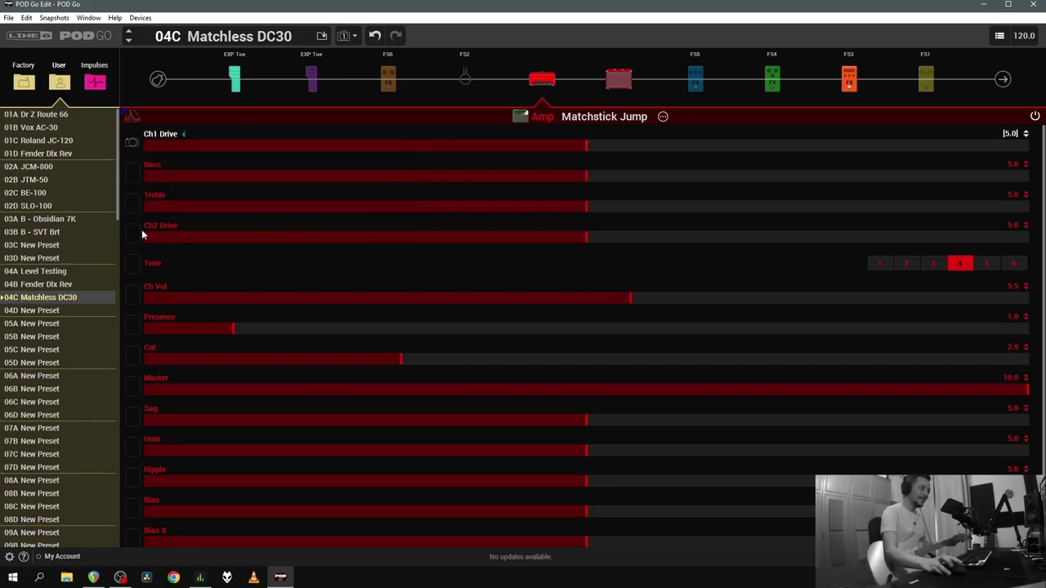
left_click(136, 237)
left_click(390, 304)
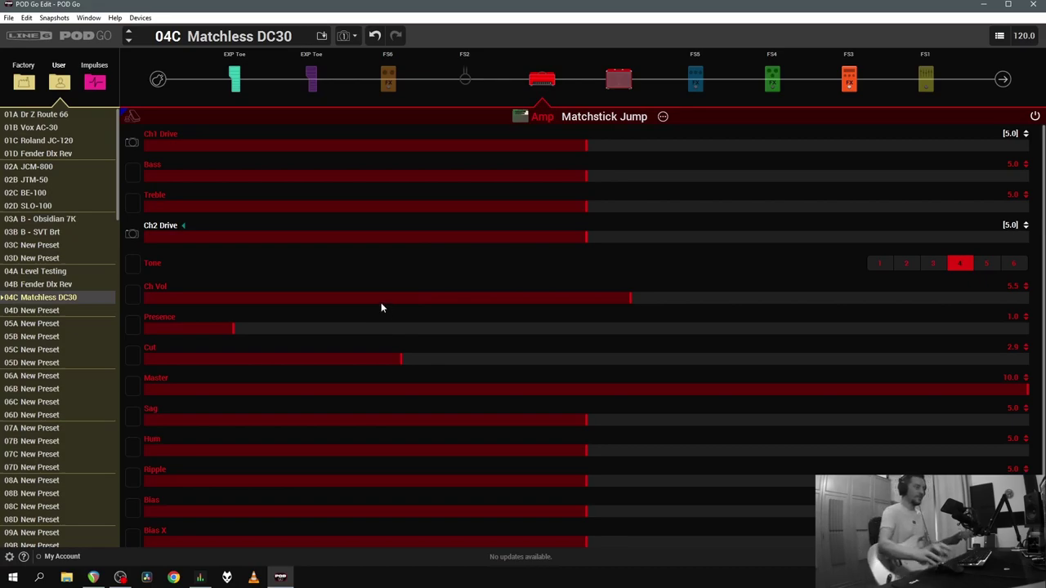
left_click_drag(578, 149, 428, 148)
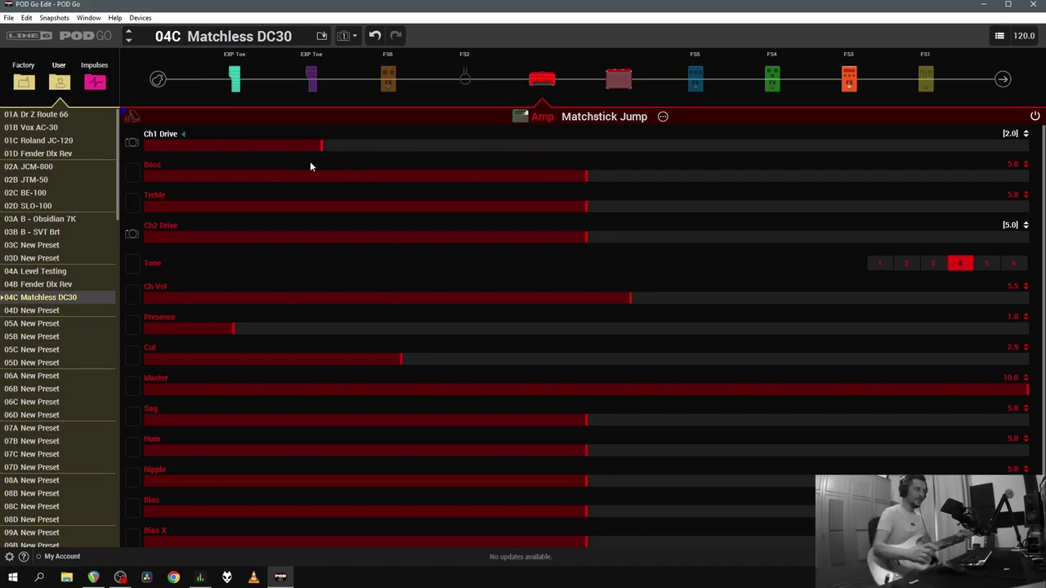
left_click_drag(580, 242, 369, 255)
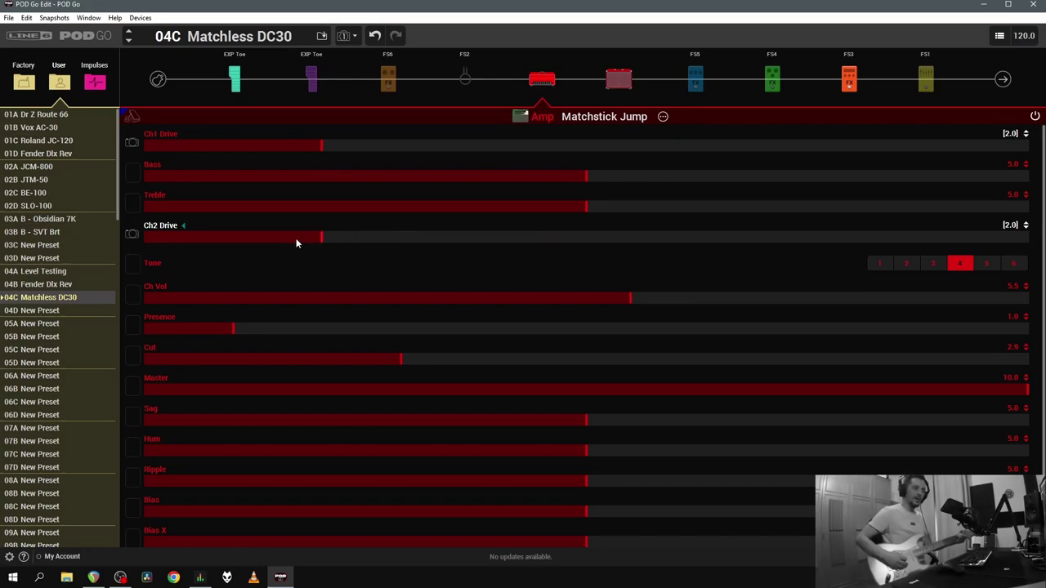
- Assign the amp's Ch Vol to snapshots and raise it from 5.5 to 6.5
left_click(129, 299)
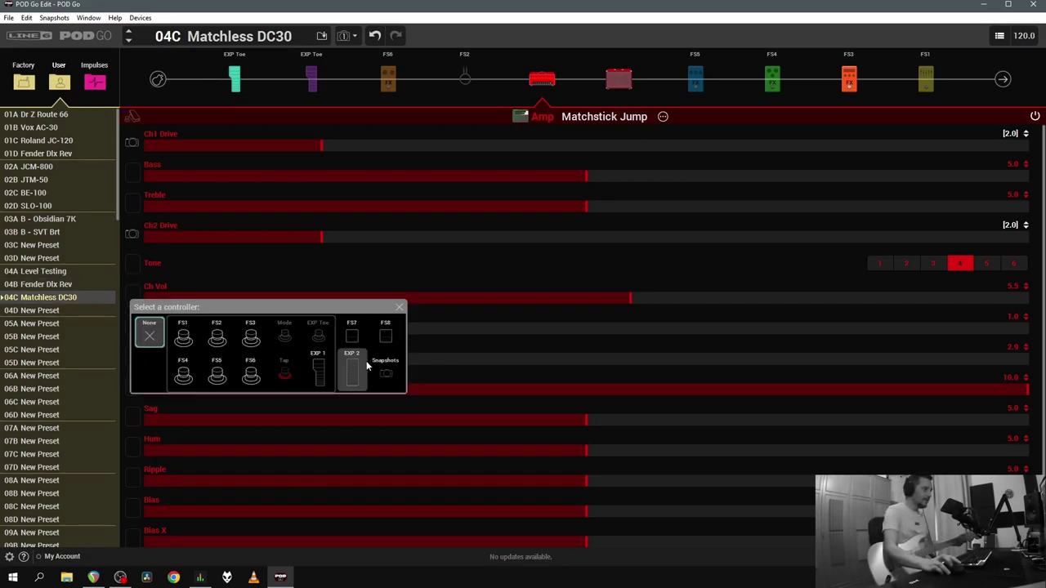
left_click(387, 373)
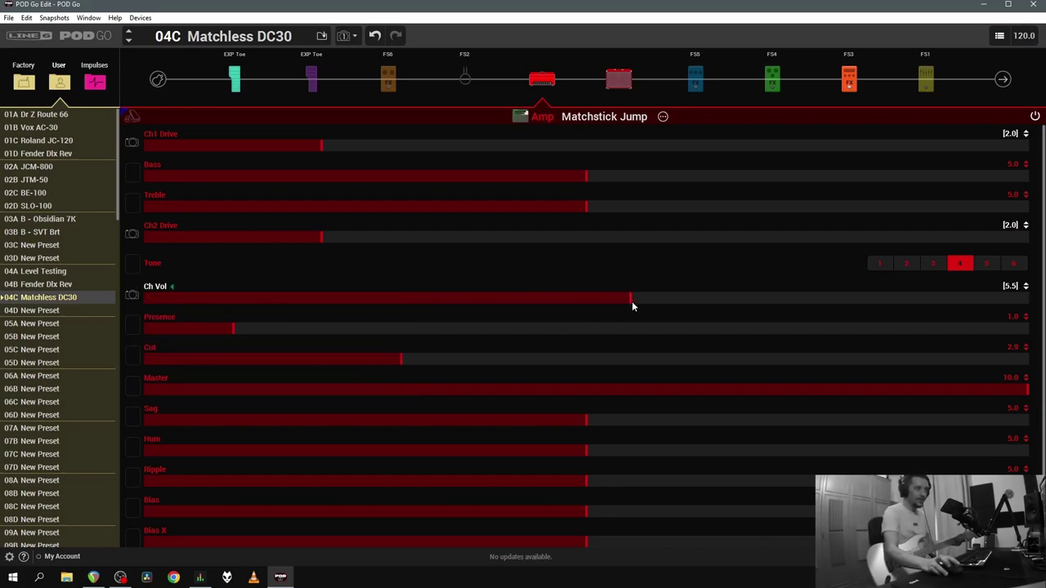
left_click_drag(632, 301, 762, 300)
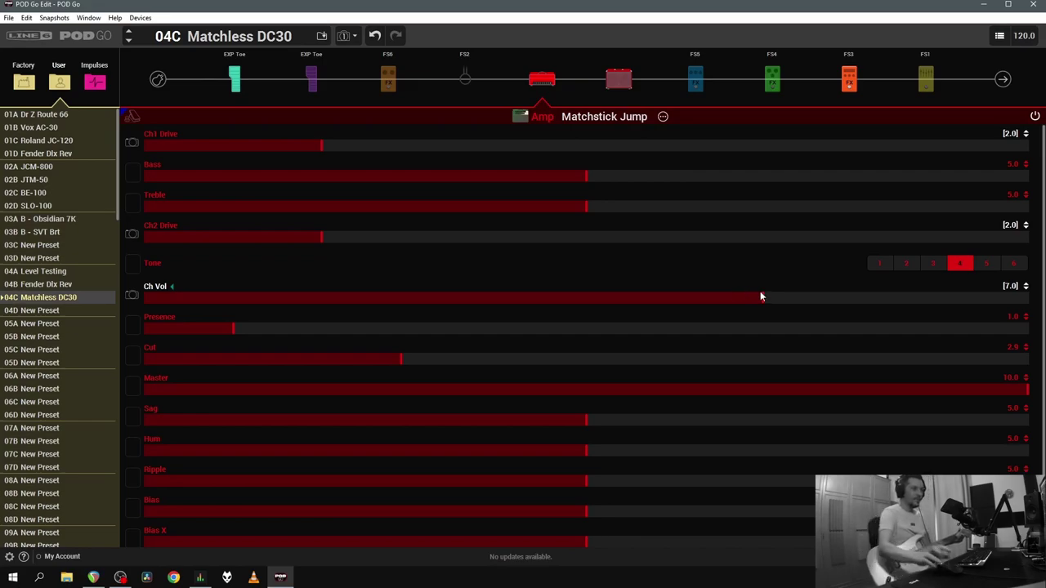
left_click_drag(759, 299, 716, 302)
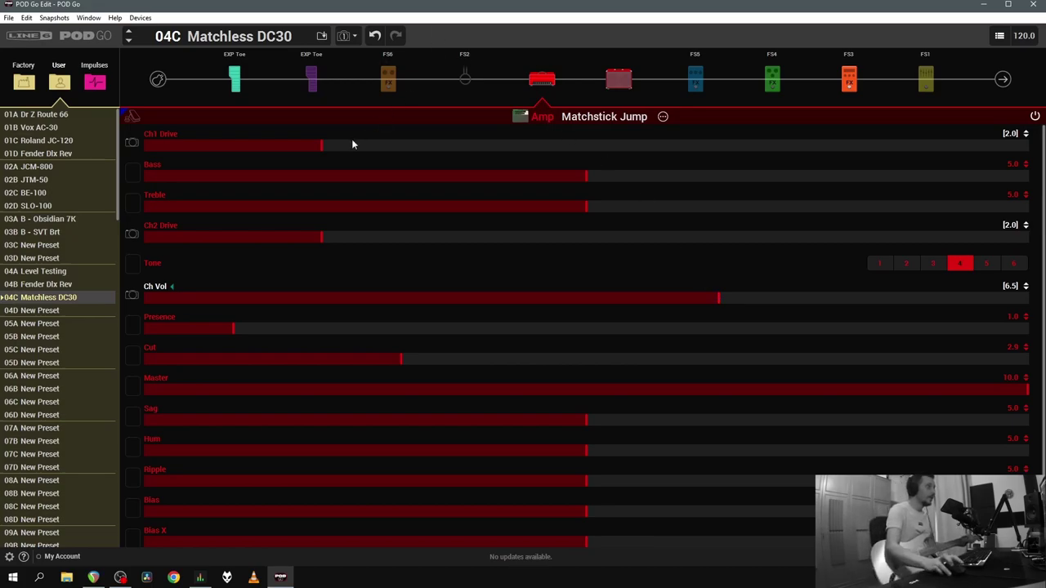
- Lower Ch1 Drive and Ch2 Drive to 1.5 and nudge Ch Vol up to 6.9
left_click_drag(321, 142, 283, 145)
left_click_drag(317, 236, 276, 235)
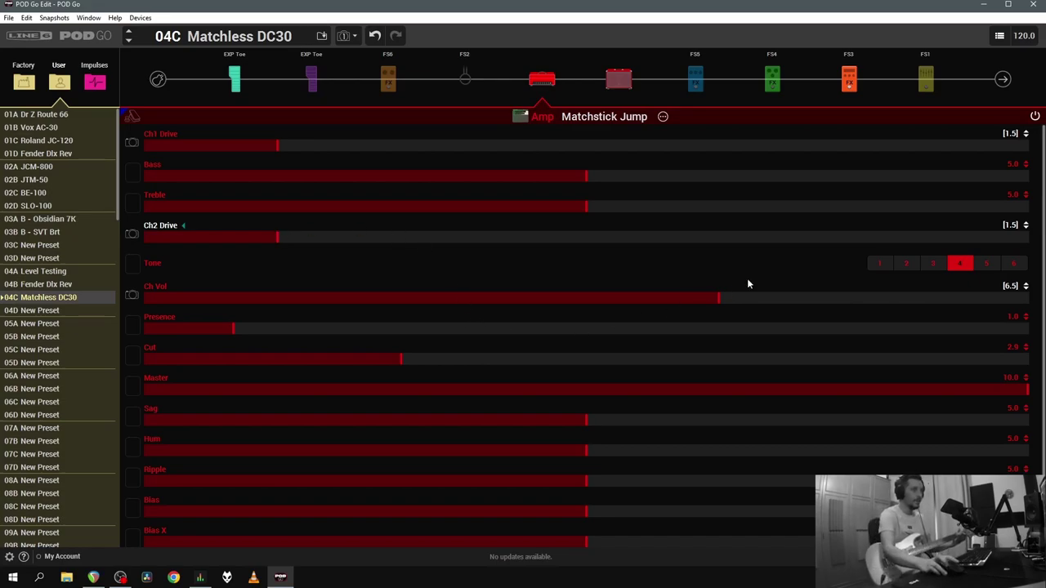
left_click_drag(720, 303, 753, 299)
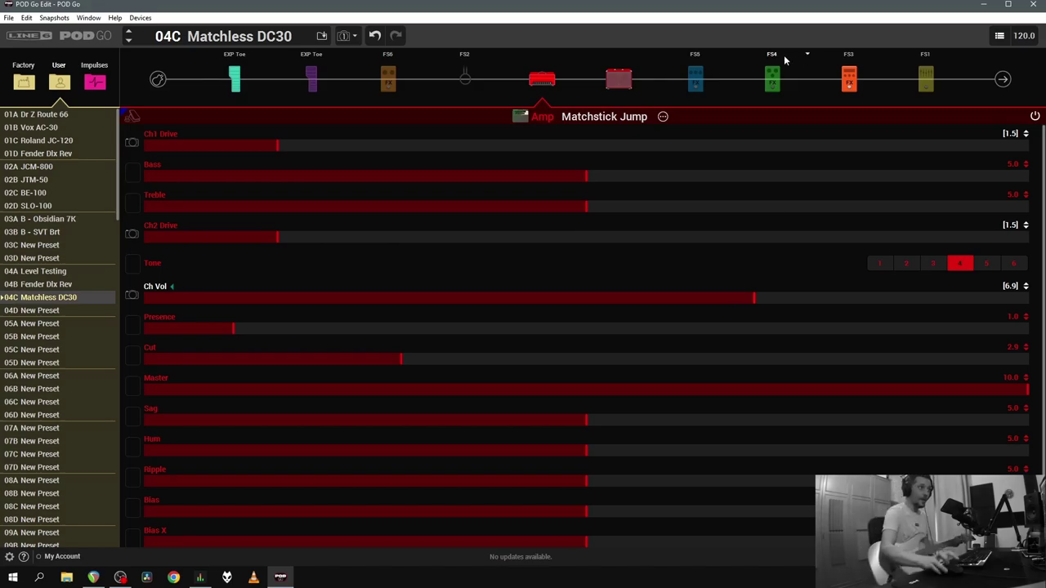
- Select the FS5 70s Chorus block and enable it
left_click(694, 79)
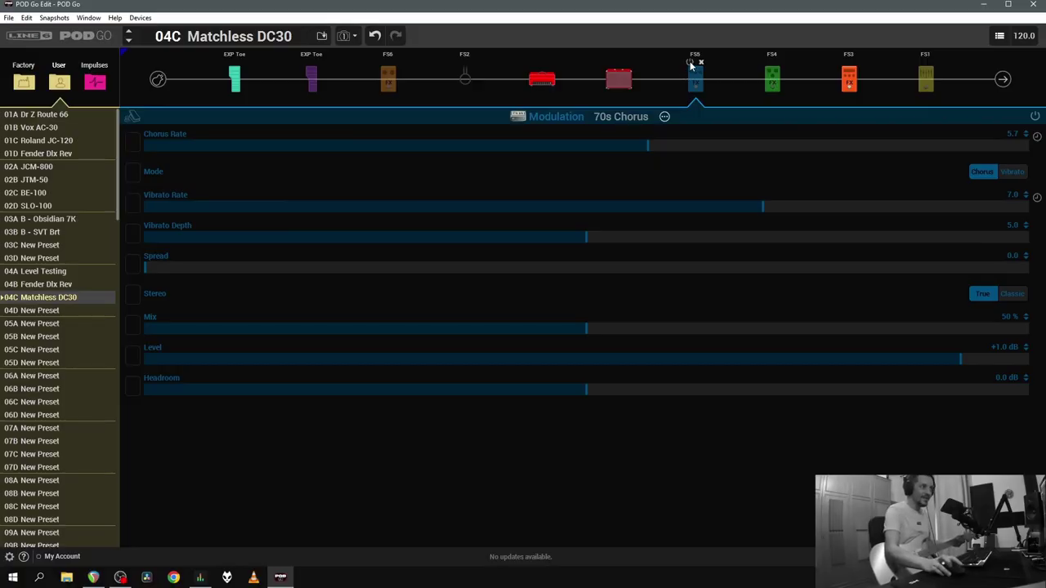
left_click(689, 63)
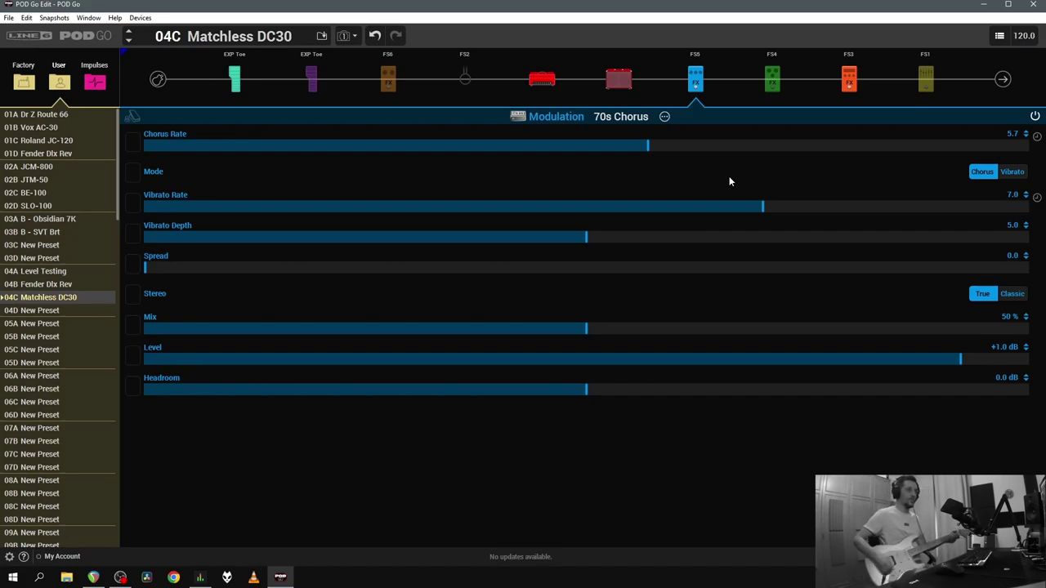
- Save the preset to slot 04C Matchless DC30
left_click(543, 80)
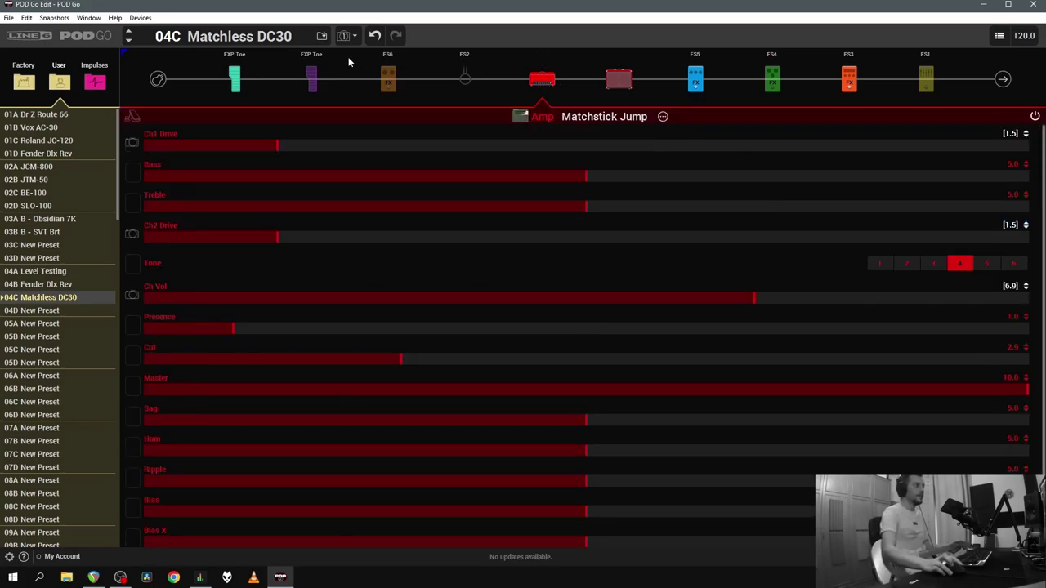
left_click(322, 36)
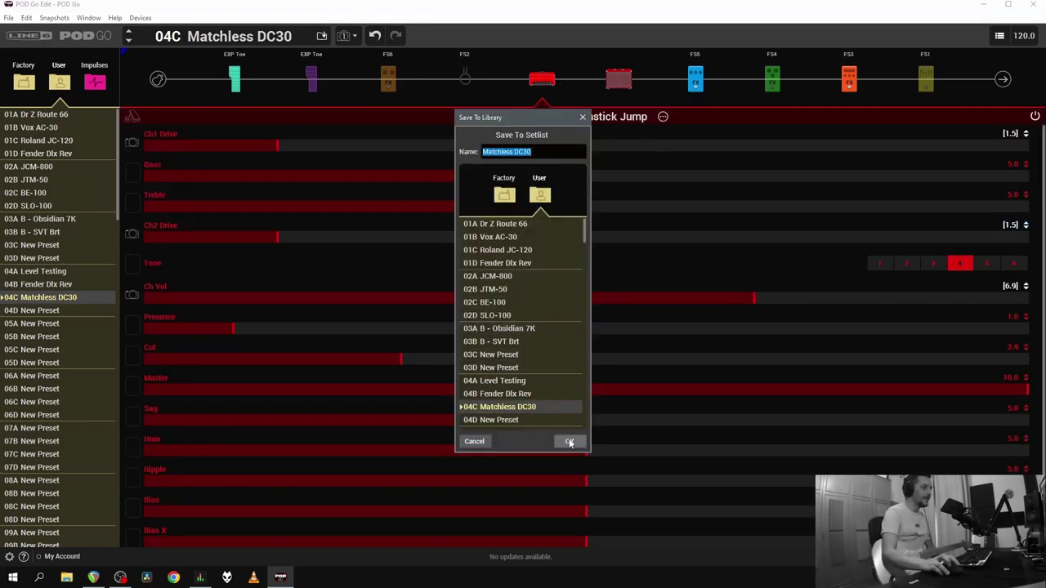
left_click(565, 437)
- Rename Snapshot 1 to 'Clean Mod'
left_click(356, 39)
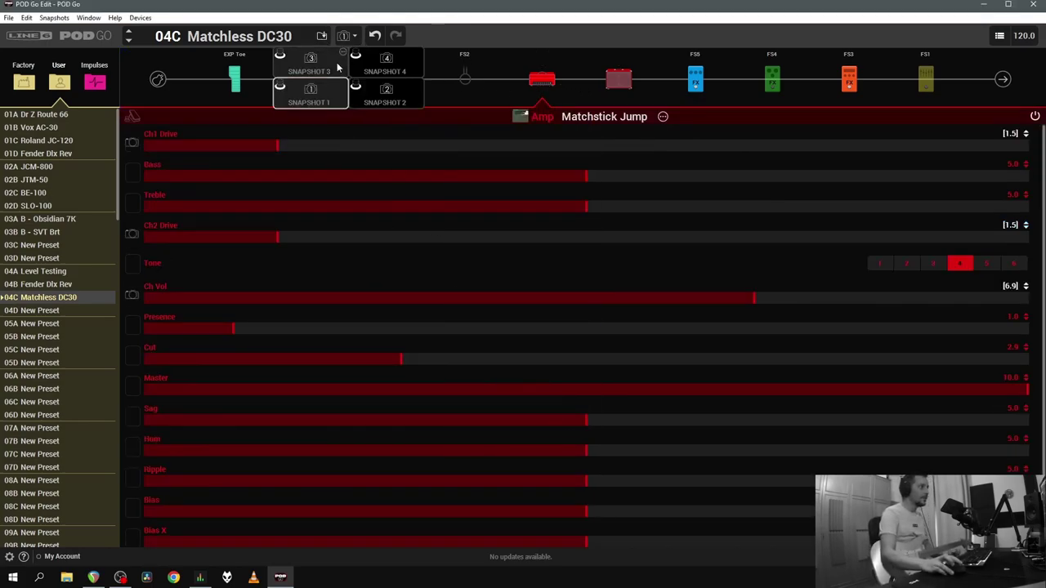
double_click(320, 104)
type("Cl")
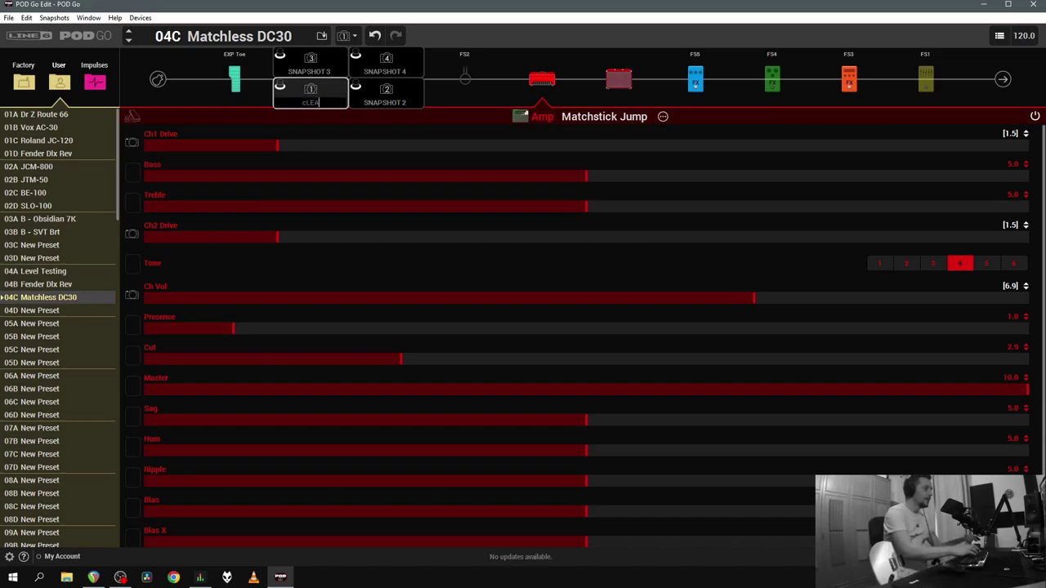
type("ean Mod")
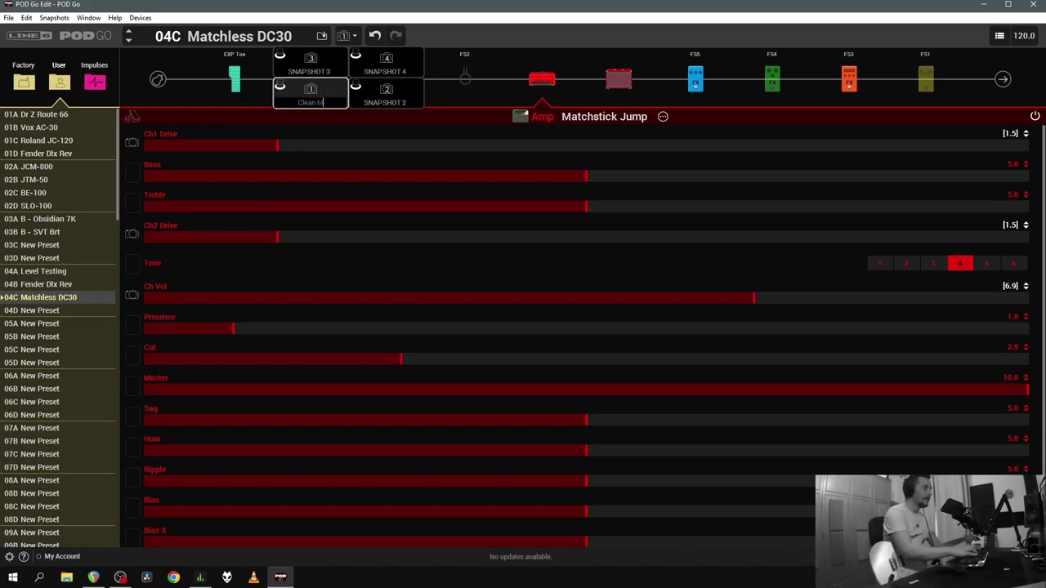
type("e")
key("Return")
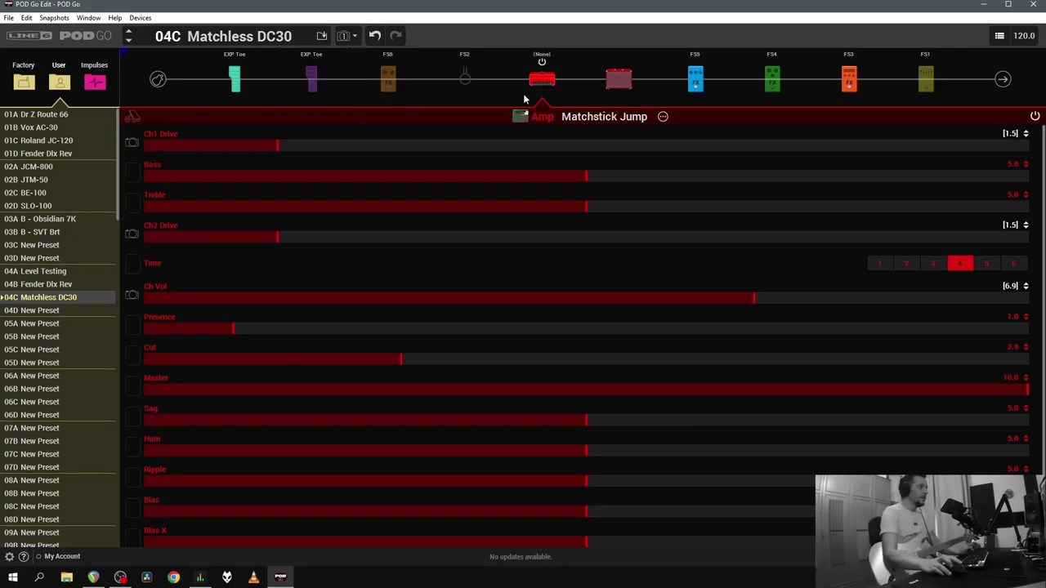
- Switch to Snapshot 2 and bypass the FS5 chorus there
left_click(356, 36)
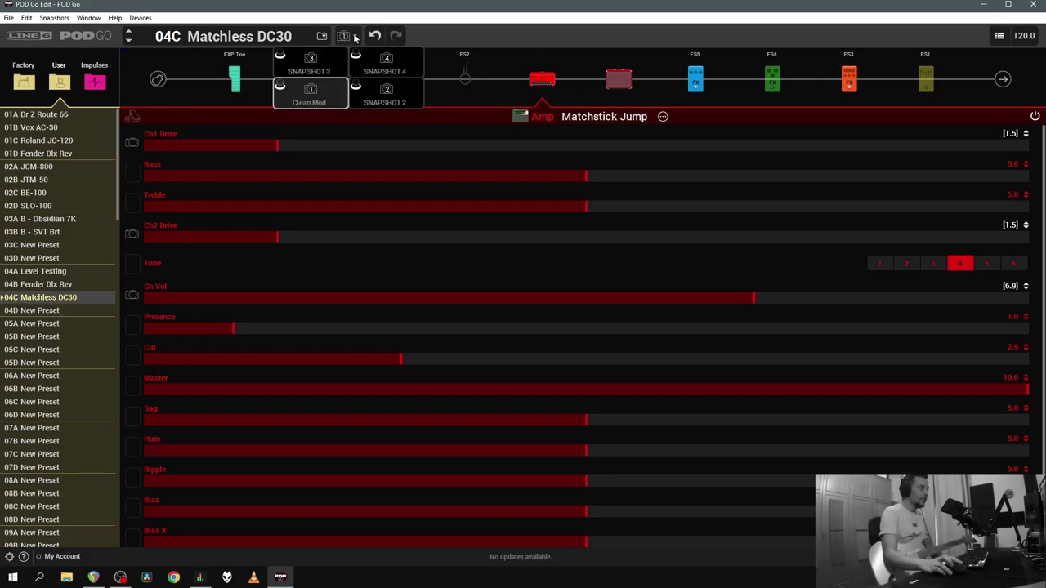
left_click(389, 90)
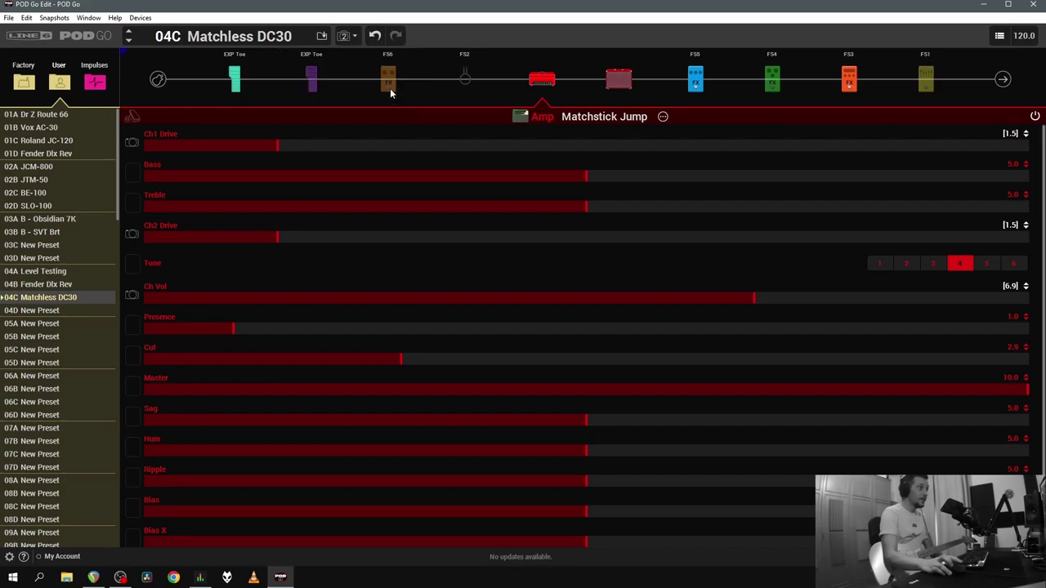
left_click(693, 79)
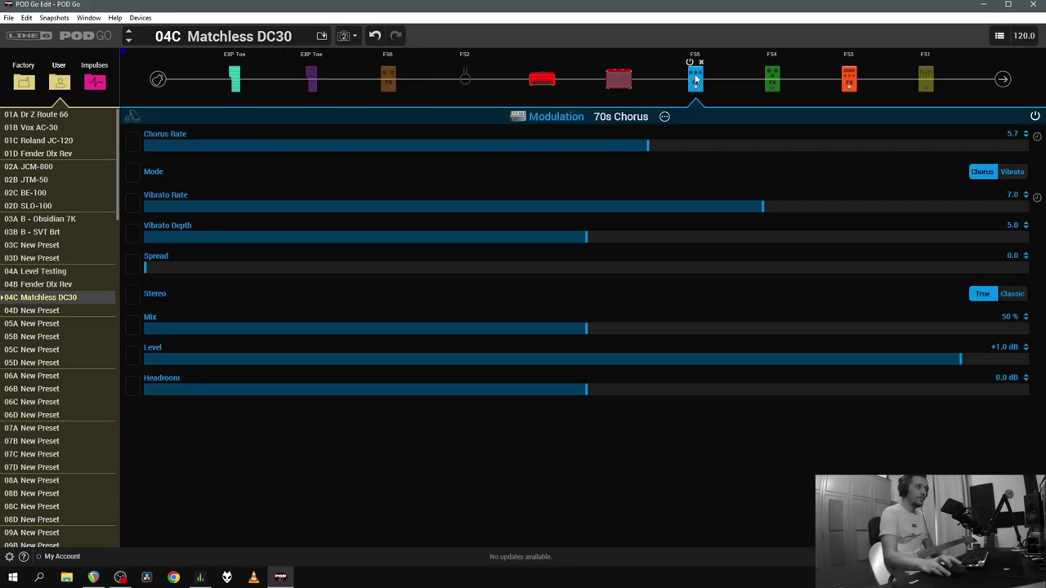
- Set the amp's Ch1 Drive to 3.8, Ch2 Drive to 4.1 and Ch Vol to 6.1
left_click(543, 79)
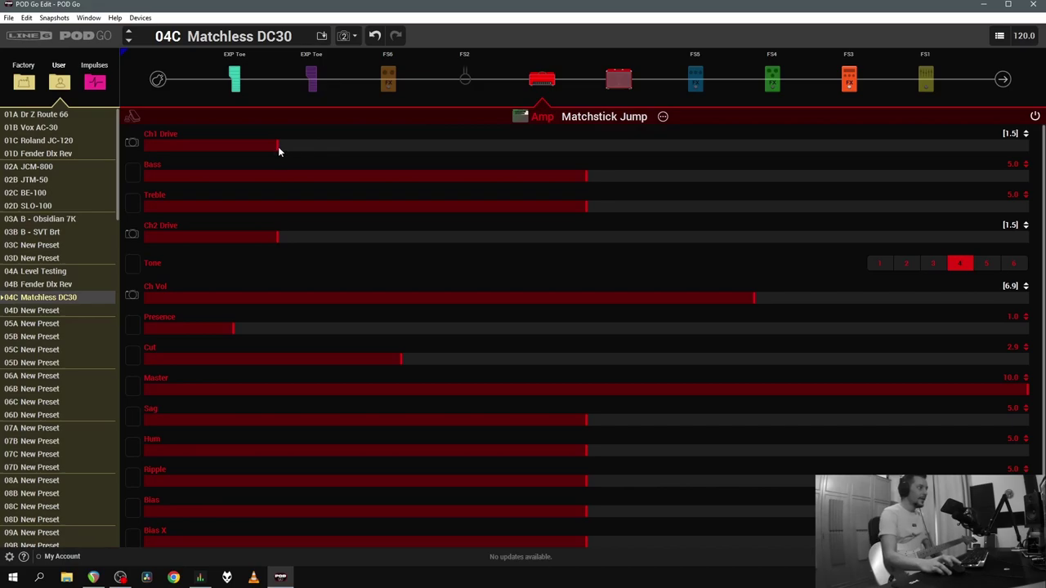
left_click_drag(278, 150, 369, 152)
left_click_drag(434, 153, 463, 152)
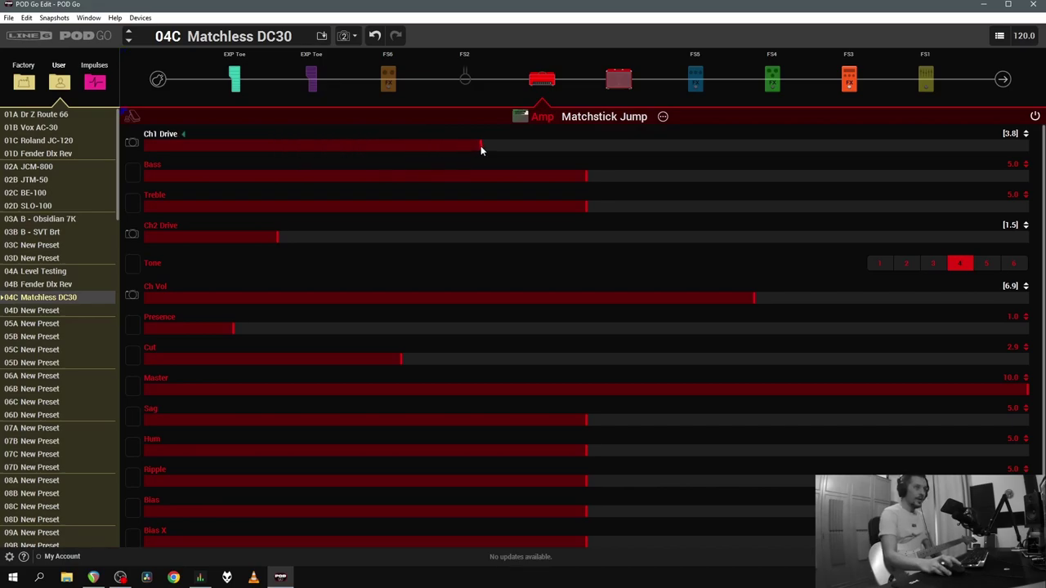
left_click_drag(289, 236, 507, 237)
left_click(753, 307)
left_click_drag(753, 307, 684, 303)
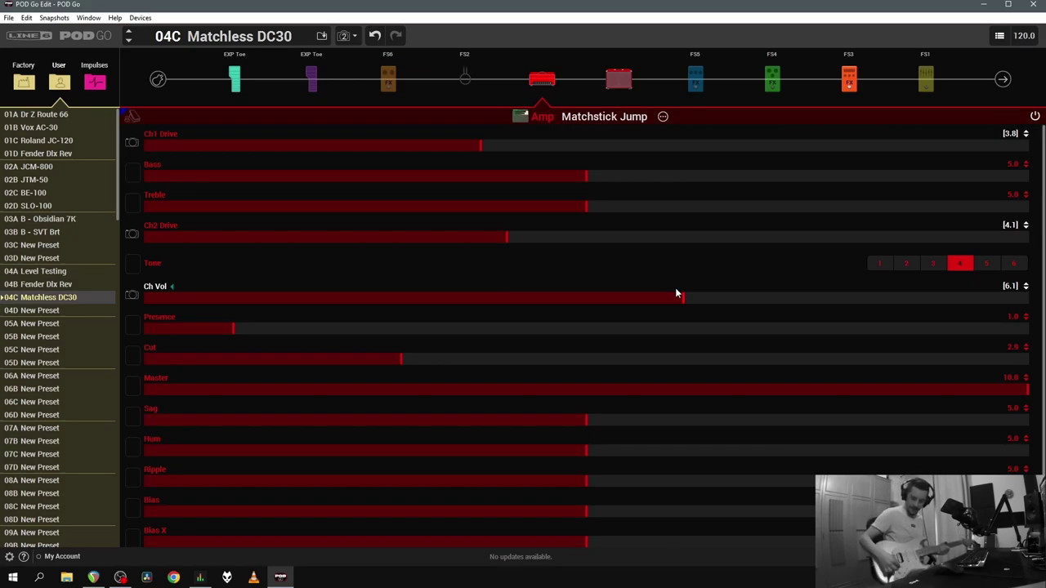
- Put the input gate on snapshot control, with Threshold about -64 dB and Decay 155 ms
left_click(157, 79)
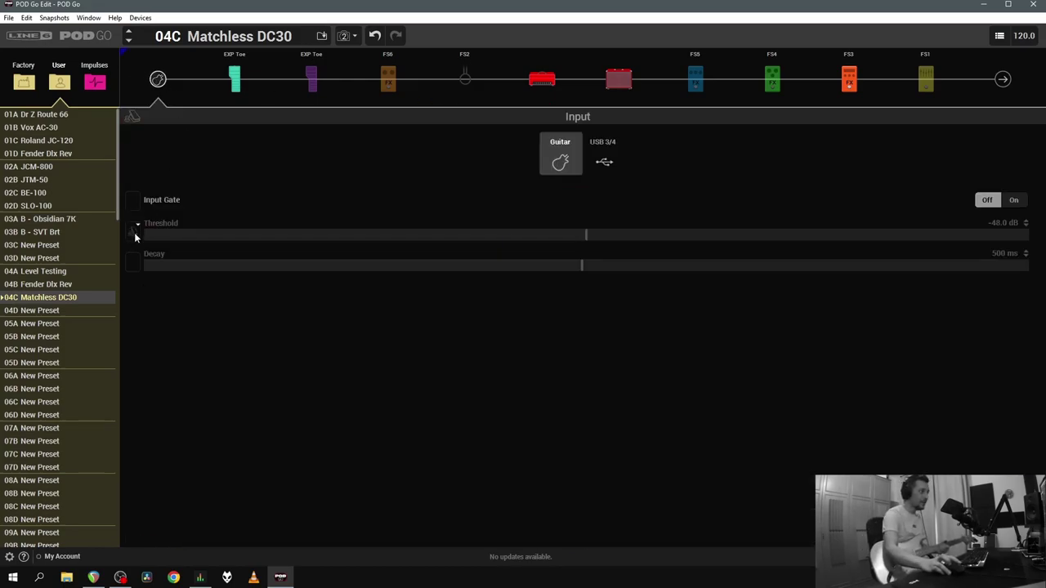
left_click(132, 208)
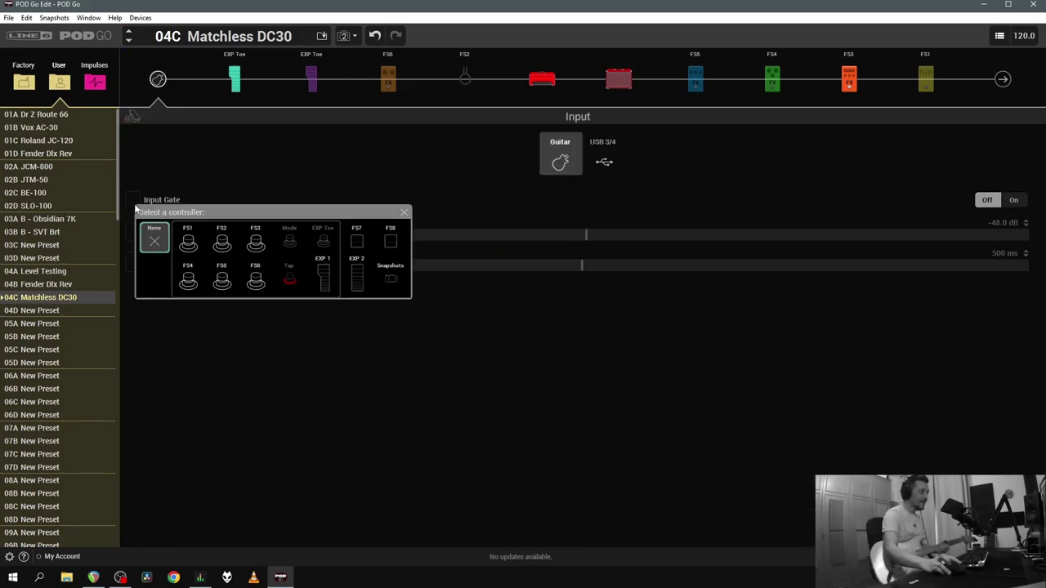
left_click(390, 282)
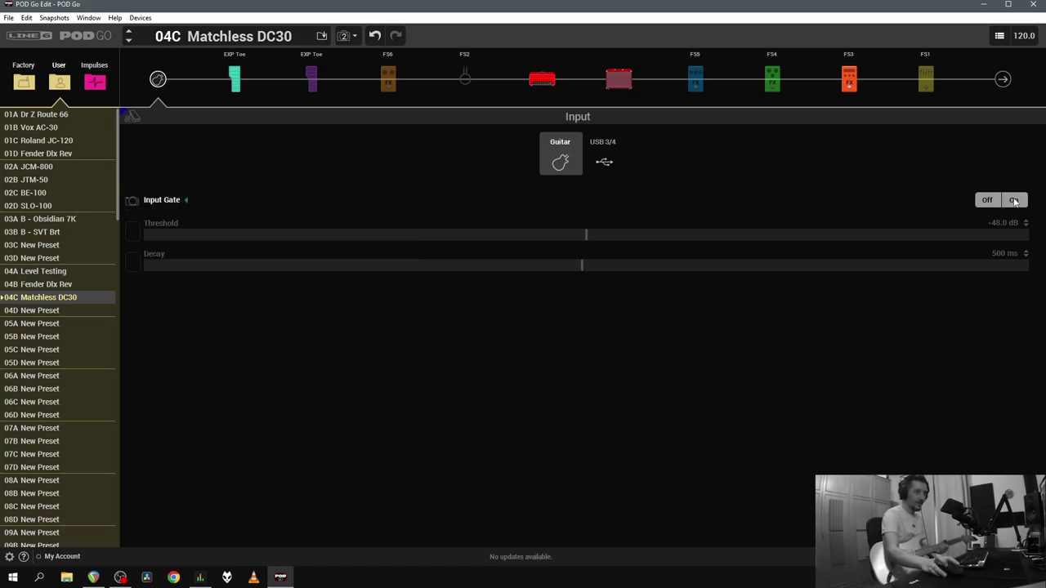
left_click_drag(589, 235, 403, 239)
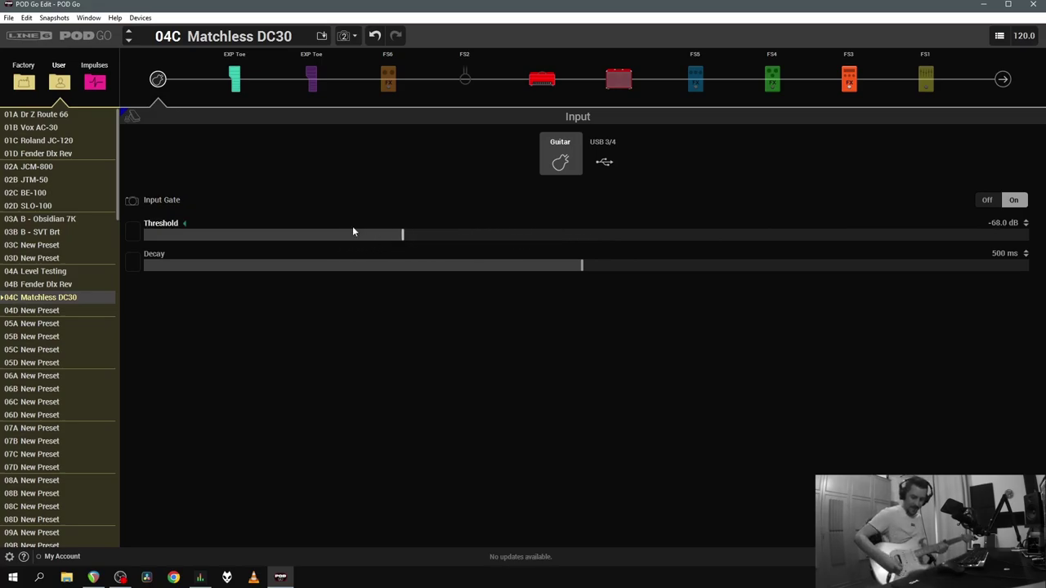
left_click(275, 266)
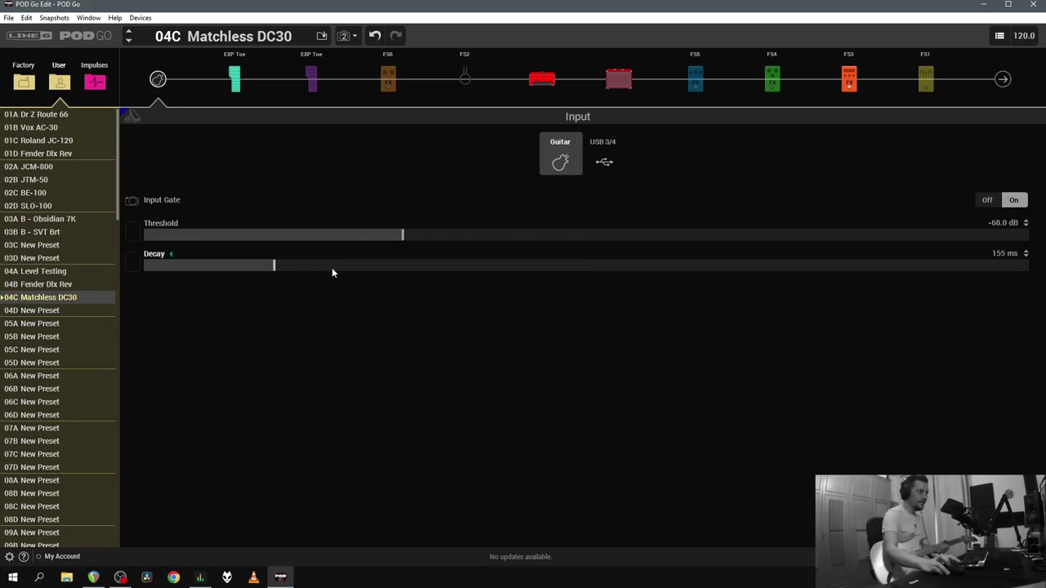
left_click_drag(409, 235, 436, 238)
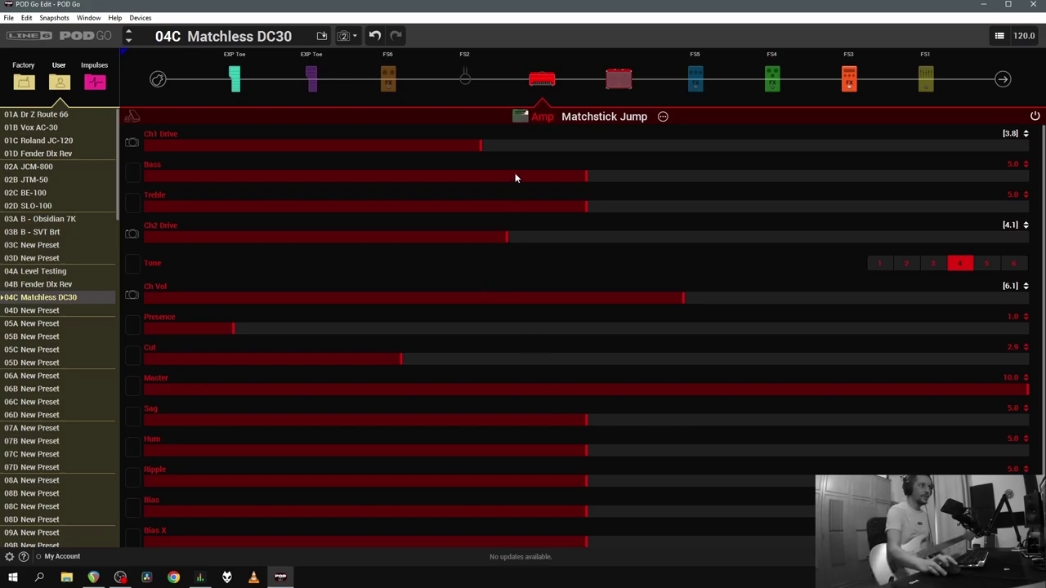
left_click(348, 35)
- On snapshot 3, switch on the FS4 Transistor Tape delay and the FS6 Minotaur distortion
left_click(309, 62)
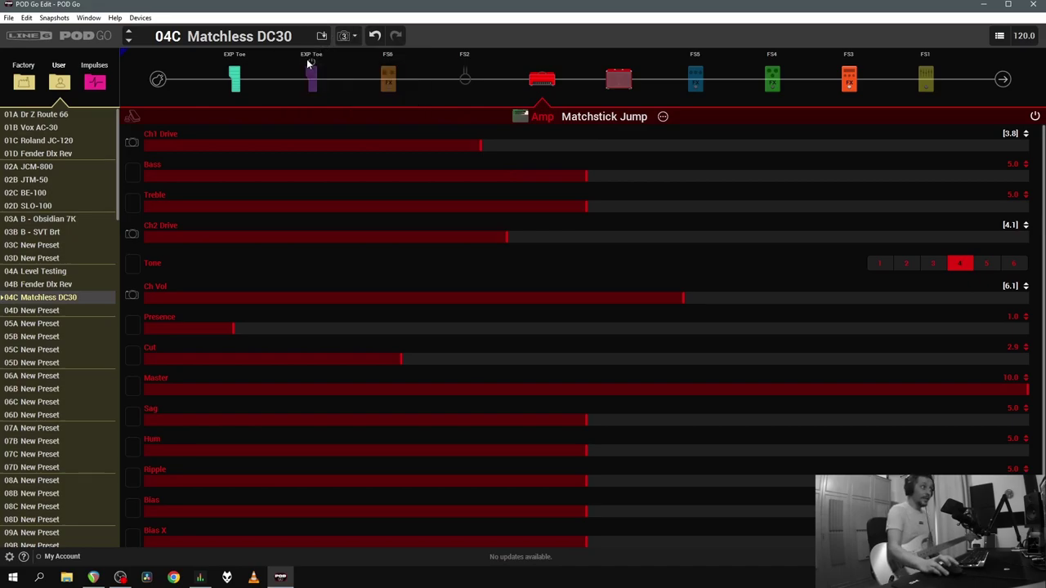
left_click(770, 77)
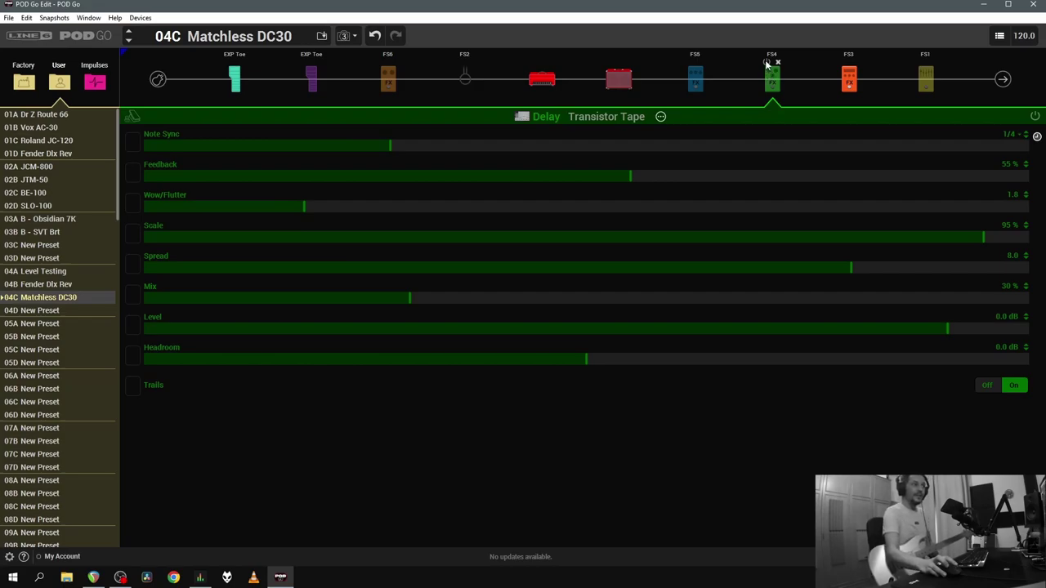
left_click(765, 61)
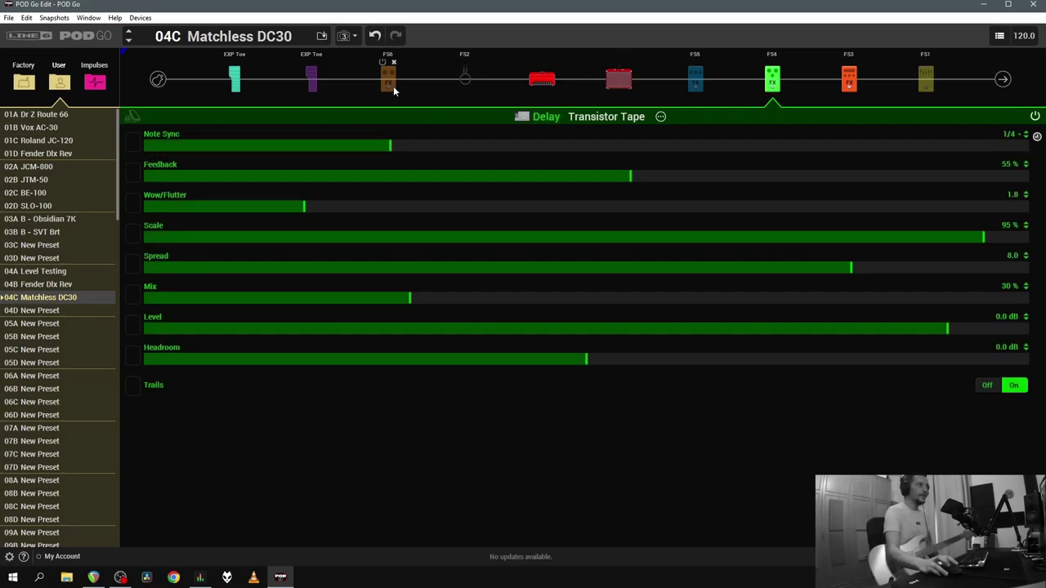
left_click(388, 80)
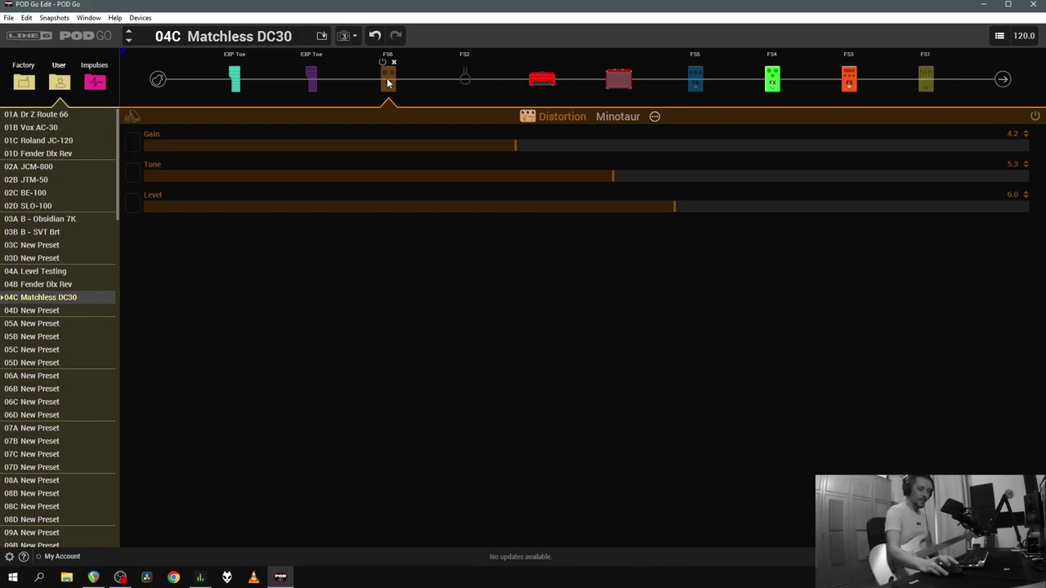
left_click(382, 62)
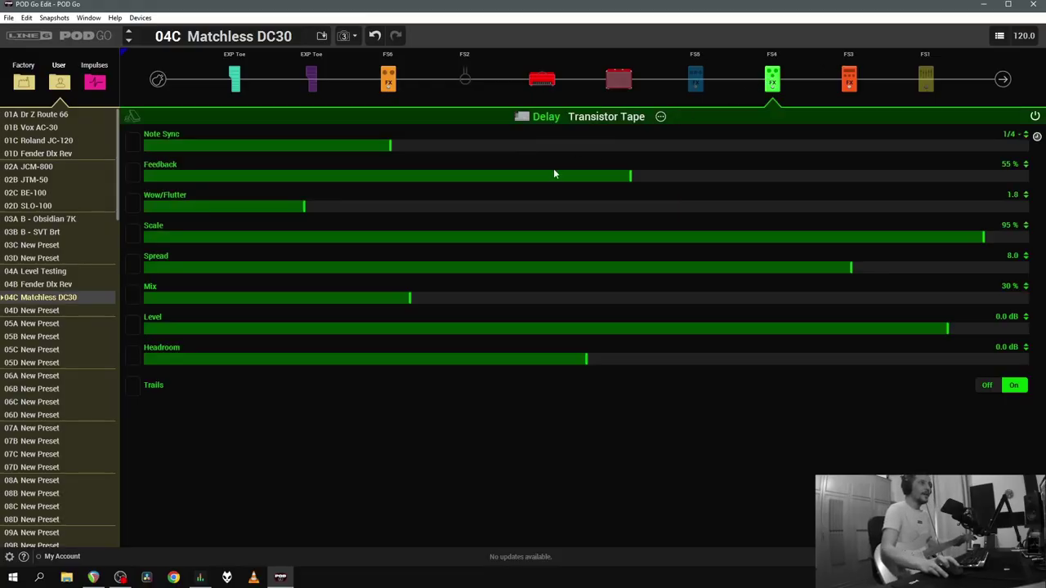
- Drop the Transistor Tape Feedback from 55% to 40% and raise Headroom to +2.5 dB
left_click_drag(614, 178, 501, 177)
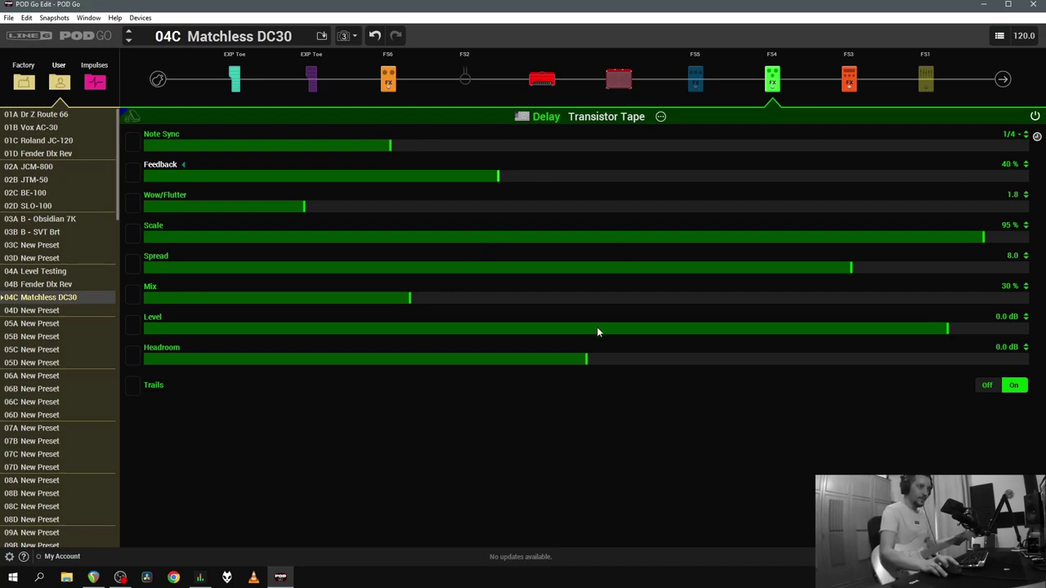
left_click_drag(588, 359, 678, 362)
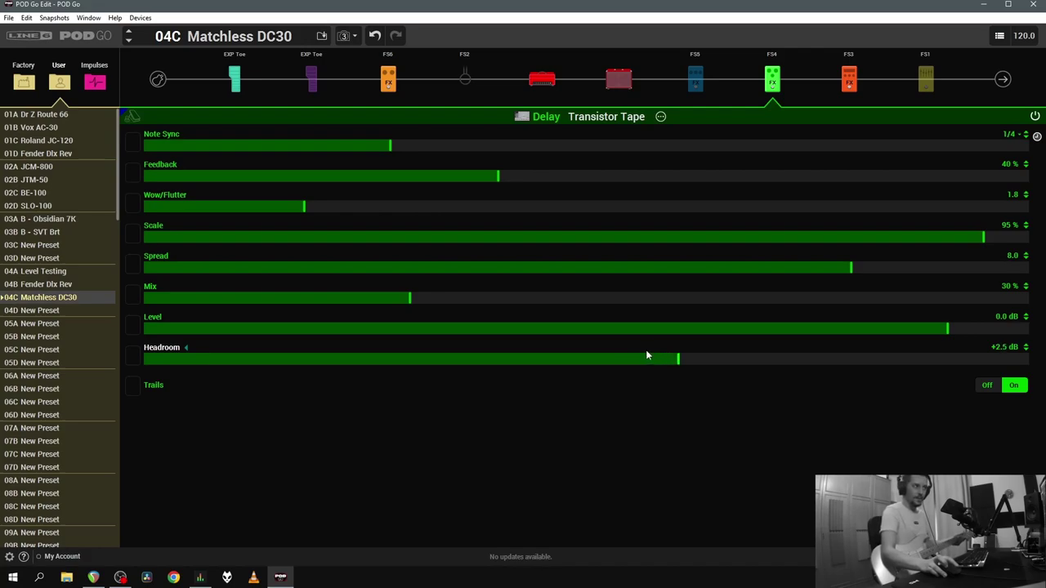
- Save the preset to its current slot
left_click(550, 84)
left_click(322, 37)
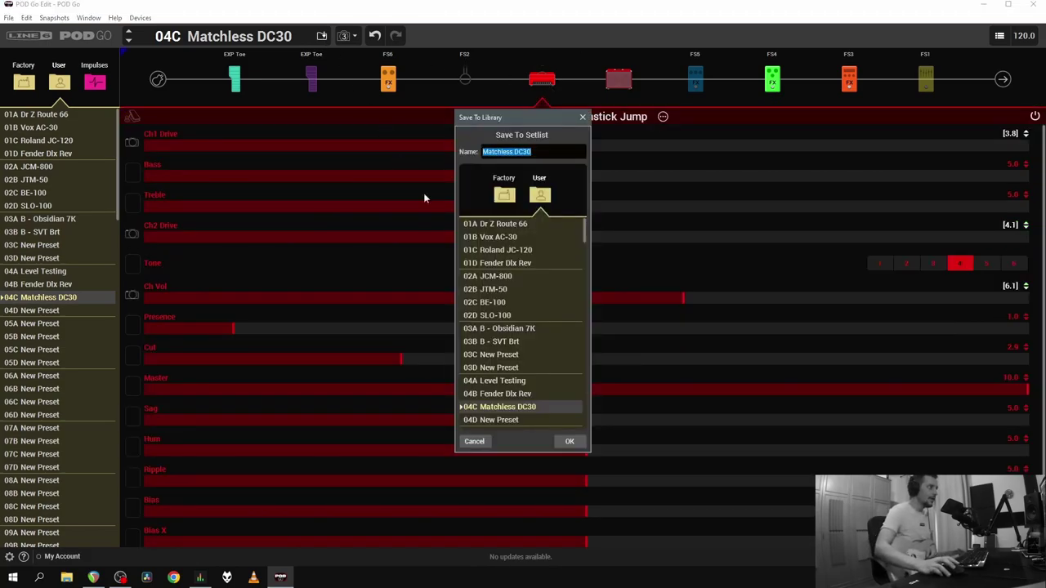
left_click(567, 438)
- Rename snapshot 2 to 'Crunch' and snapshot 3 to 'Lead'
left_click(354, 38)
double_click(380, 103)
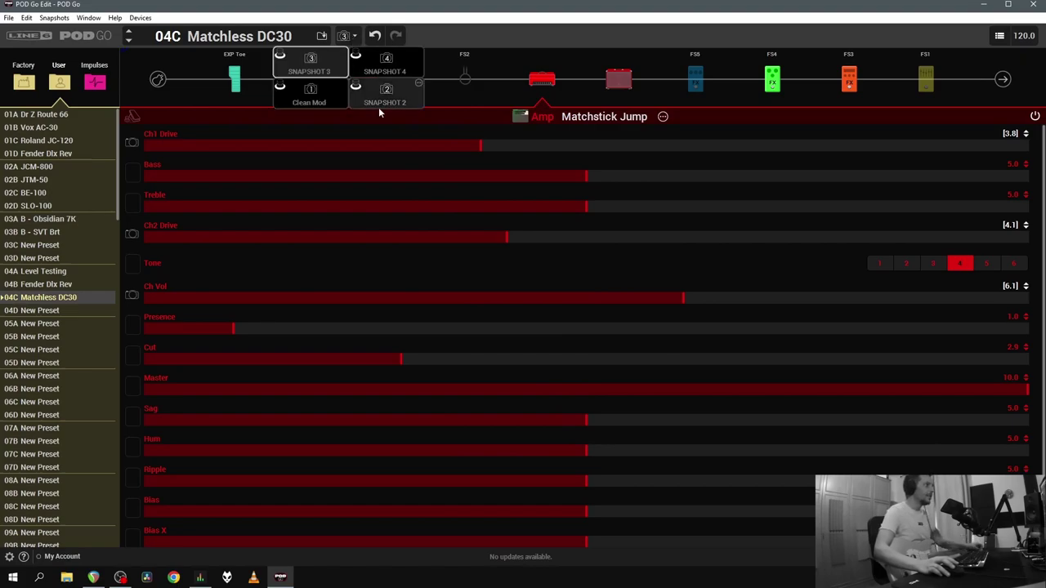
type("C")
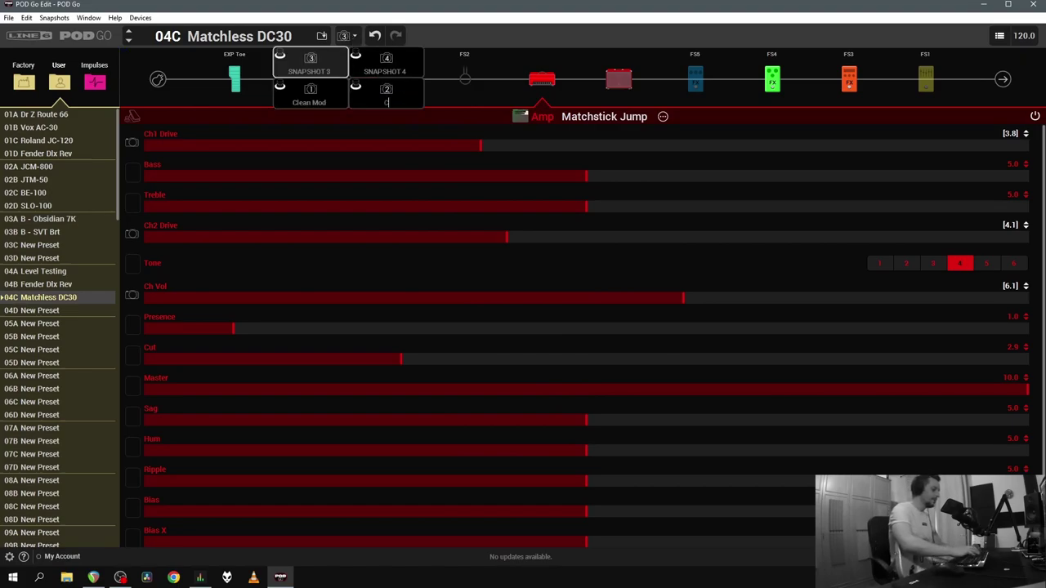
type("runch")
key("Return")
double_click(305, 73)
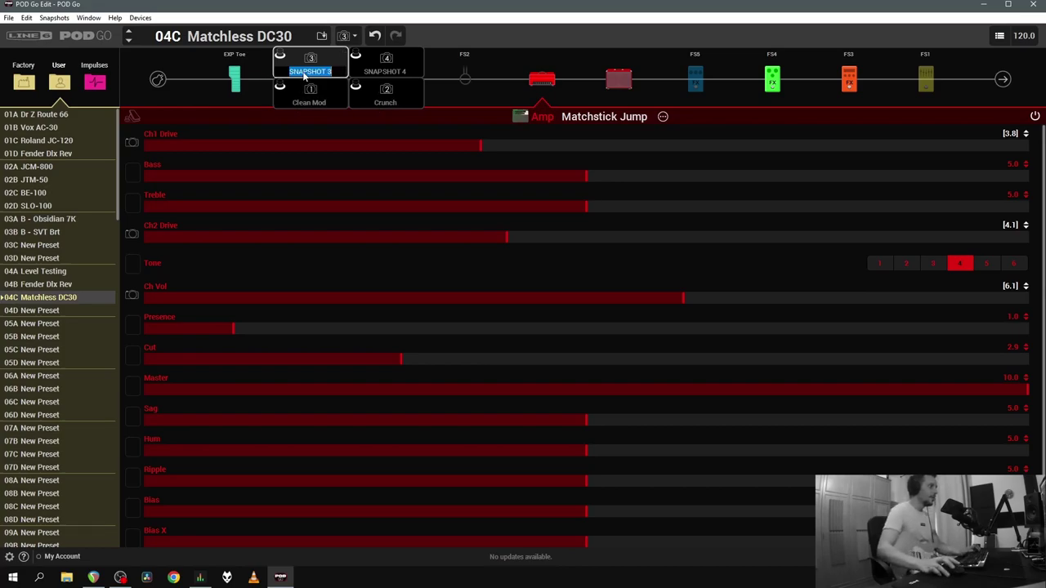
type("Lead")
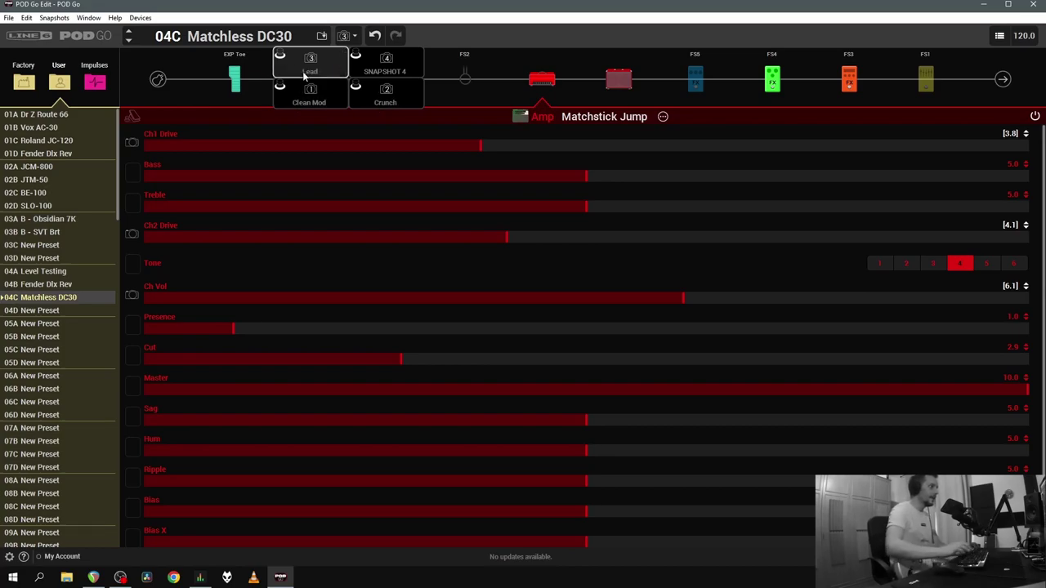
key("Return")
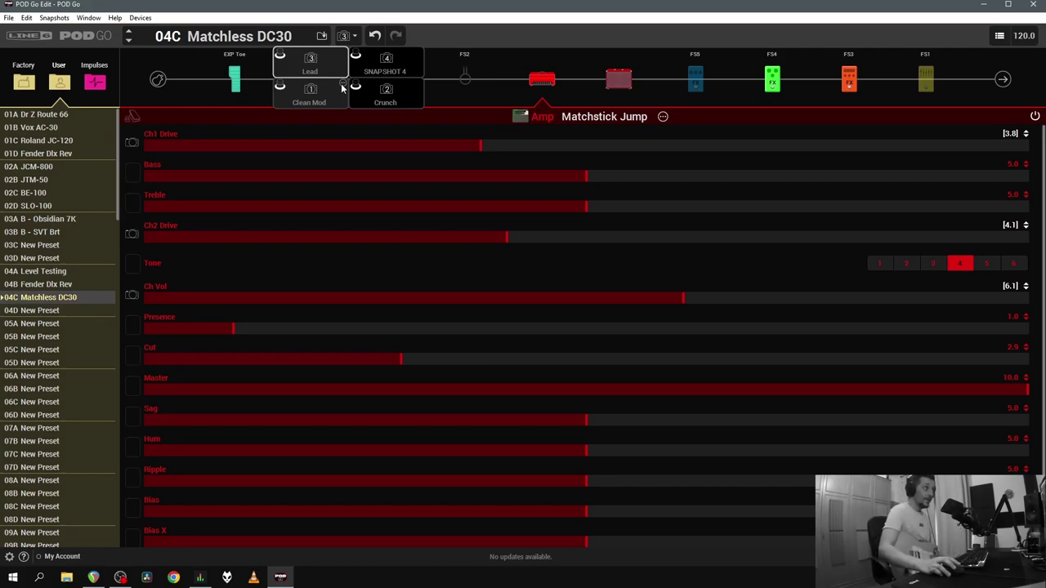
- Colour Clean Mod blue, Crunch light orange, and give Lead its own colour
left_click(341, 88)
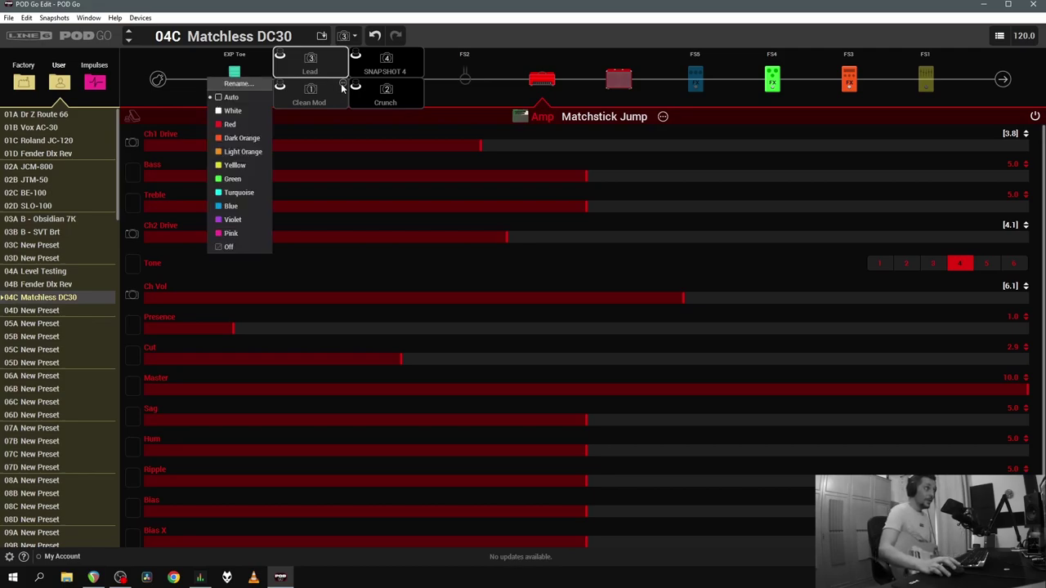
left_click(232, 206)
left_click(418, 82)
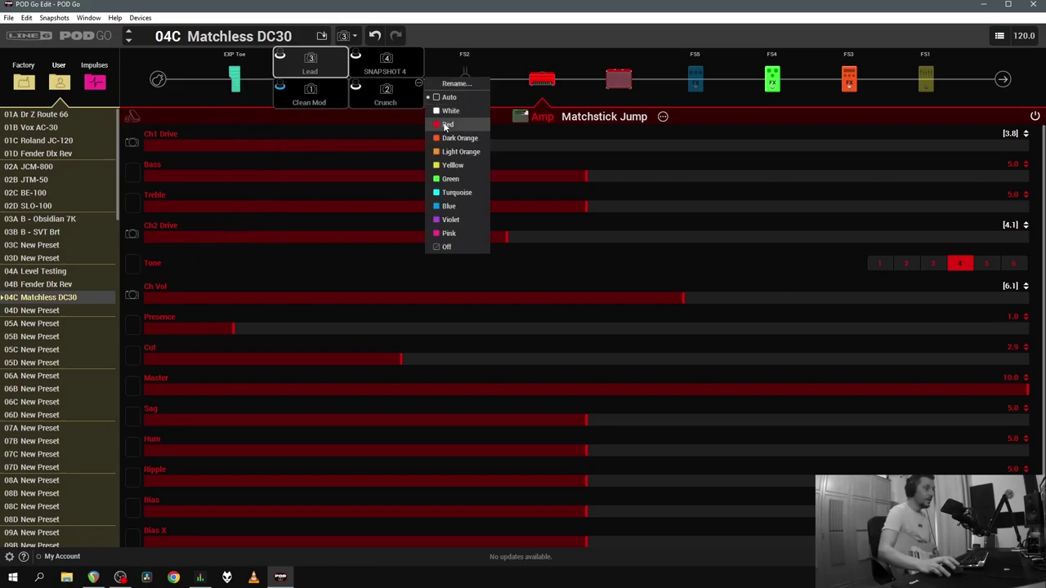
left_click(451, 152)
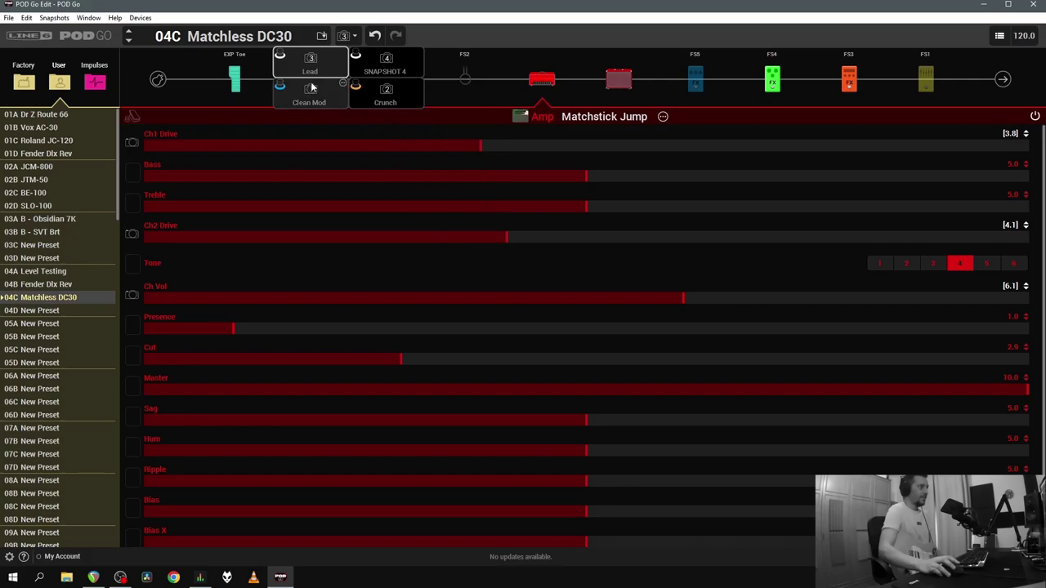
left_click(343, 54)
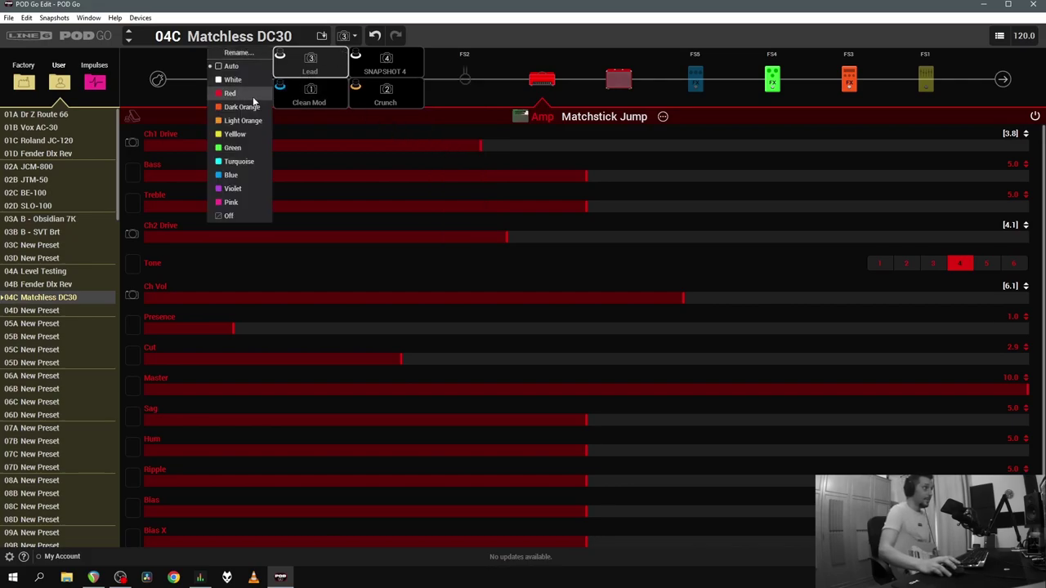
left_click(240, 105)
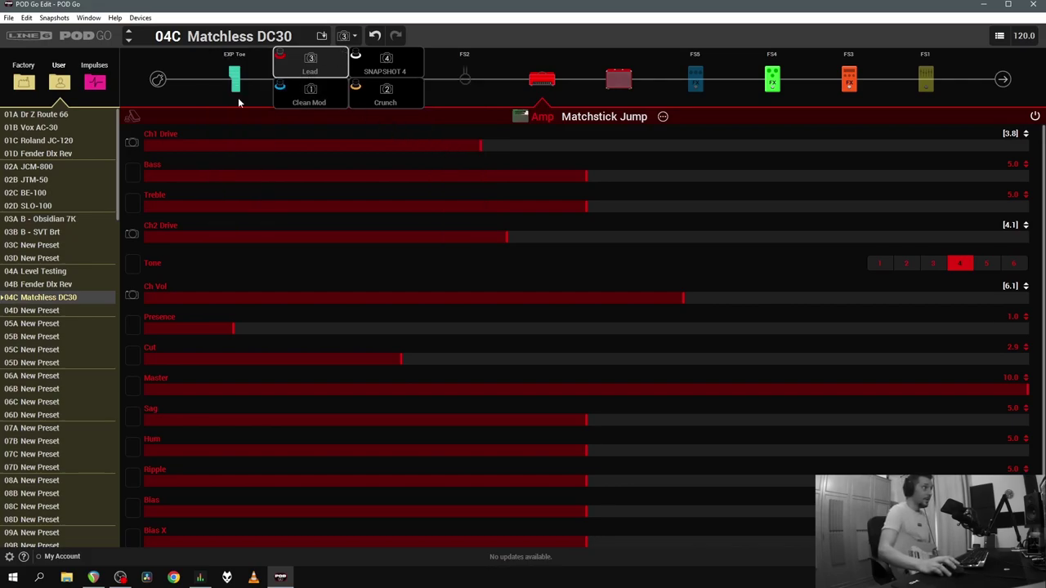
- Save the preset again and make Clean Mod the active snapshot
left_click(322, 36)
left_click(568, 442)
left_click(344, 36)
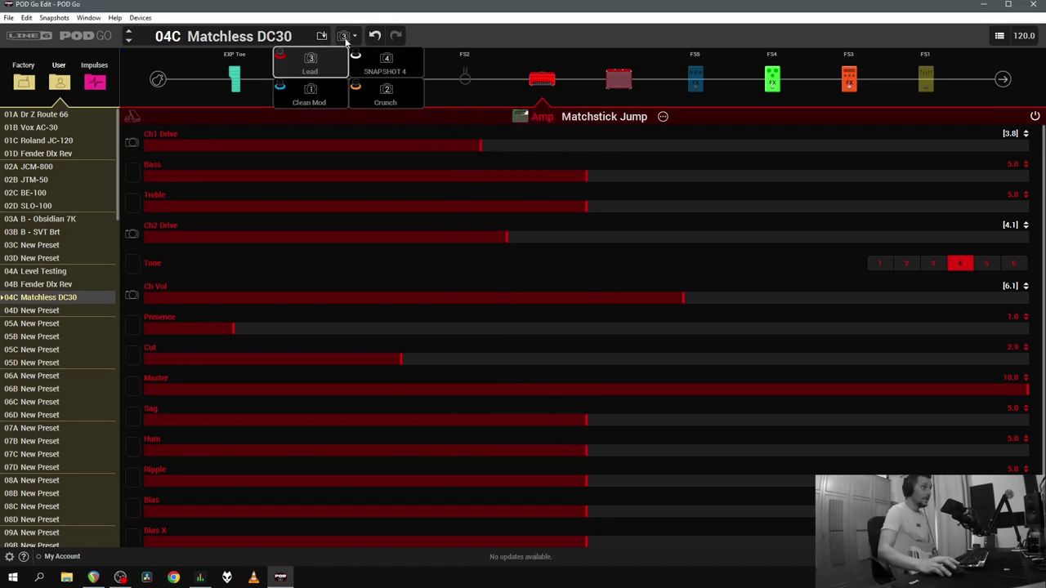
left_click(311, 87)
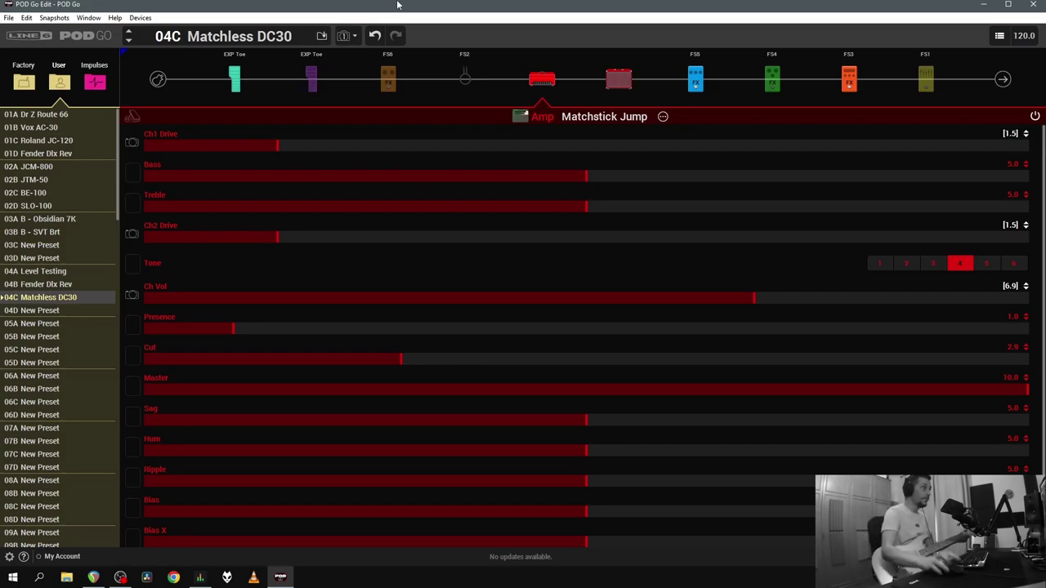
- Switch to the Crunch snapshot and check the Minotaur distortion and Transistor Tape delay settings
left_click(347, 36)
left_click(387, 93)
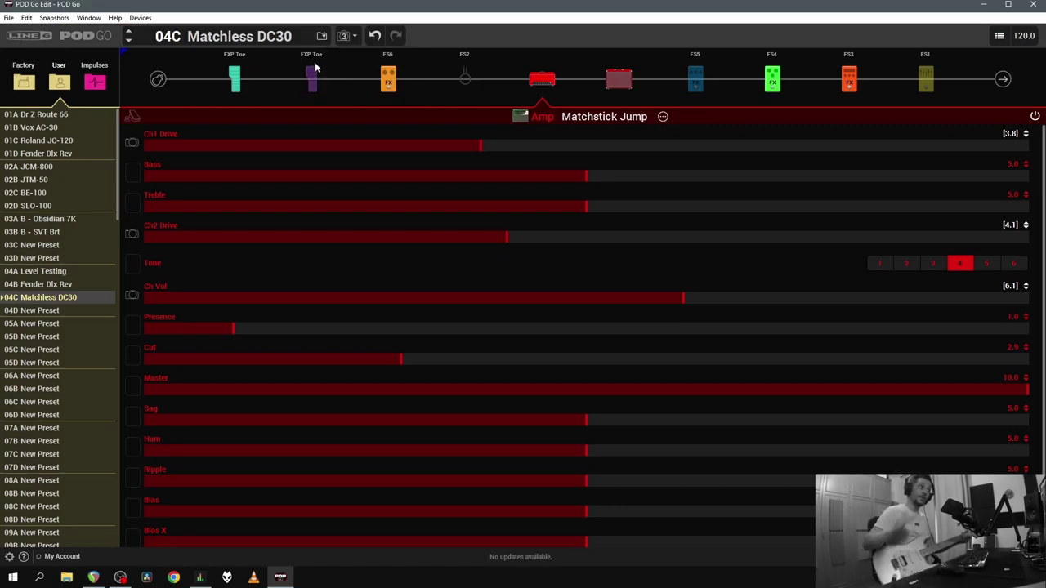
left_click(389, 79)
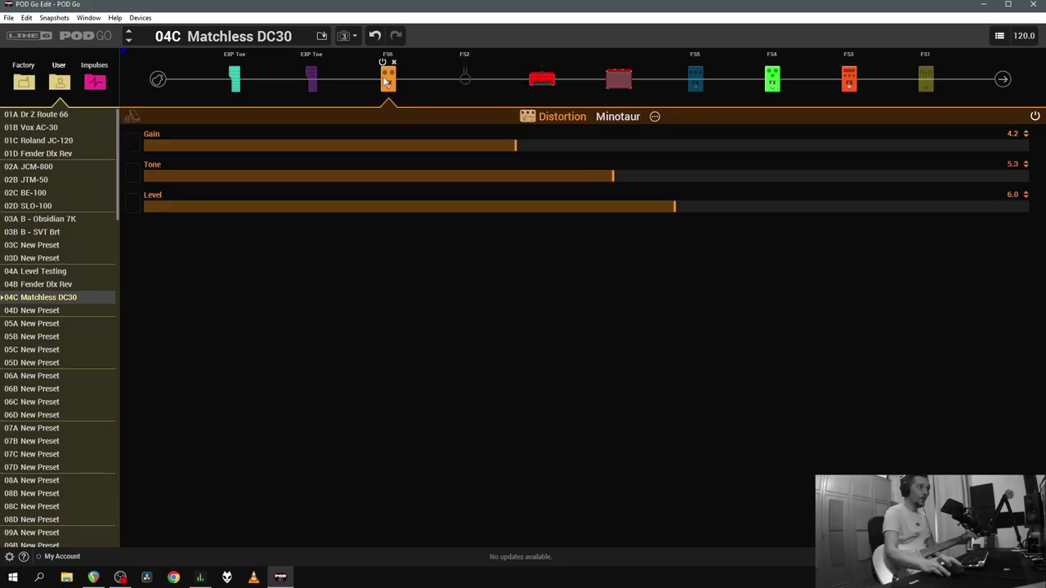
left_click(775, 84)
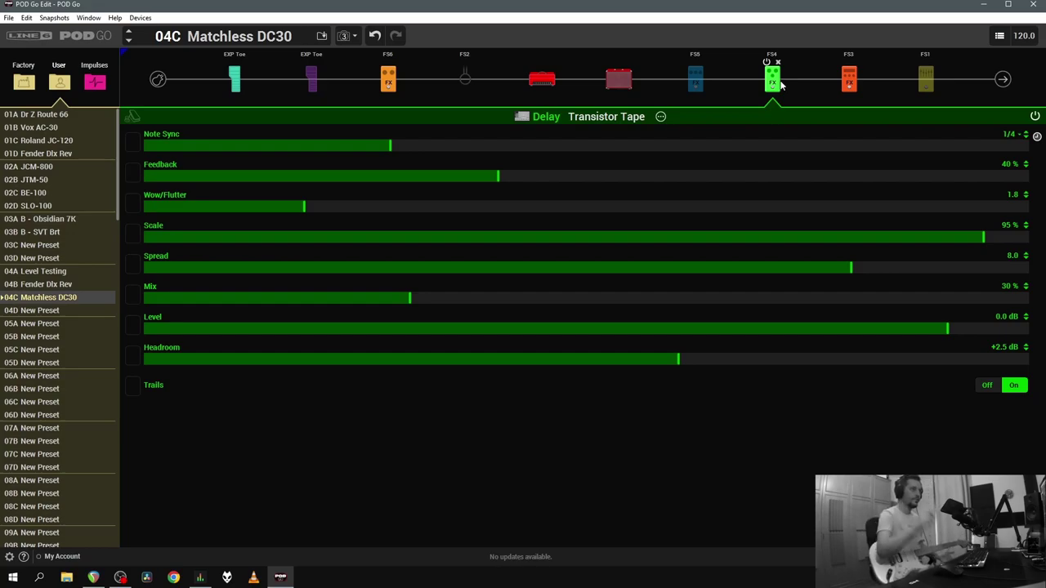
- Show the FS1 Parametric EQ block, then review the Global EQ window and close it
left_click(924, 79)
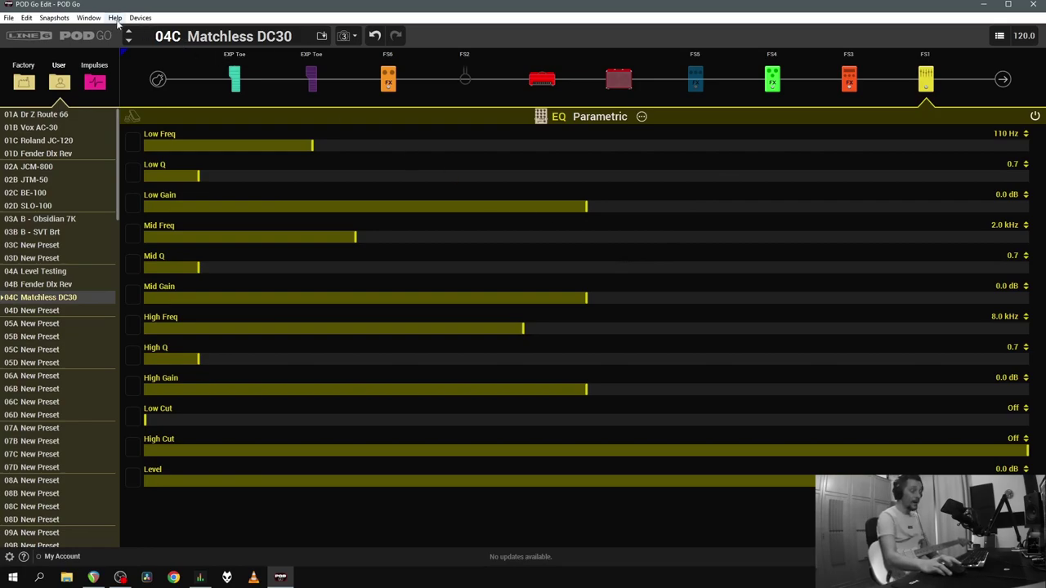
left_click(89, 18)
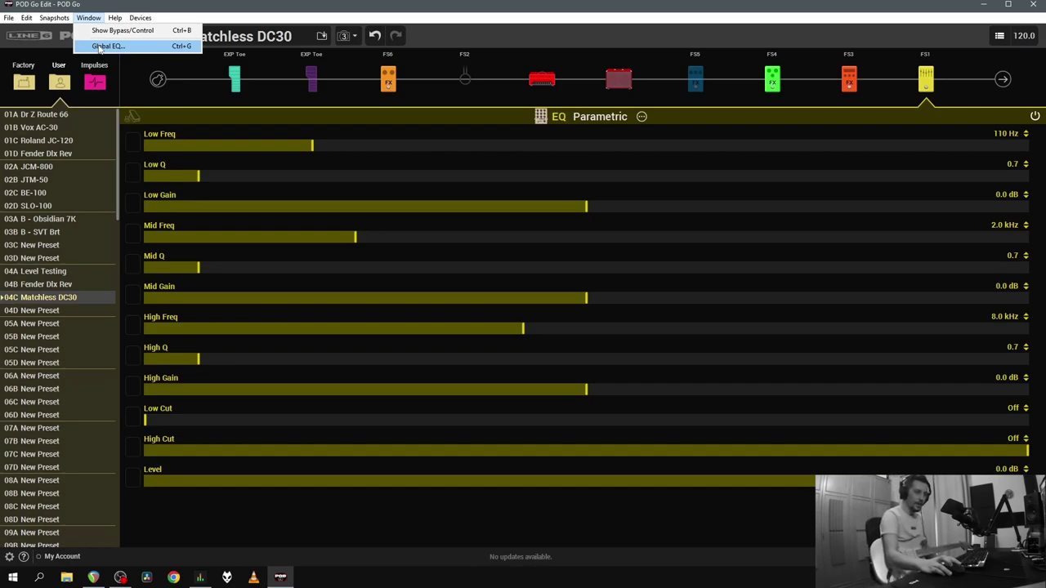
left_click(102, 46)
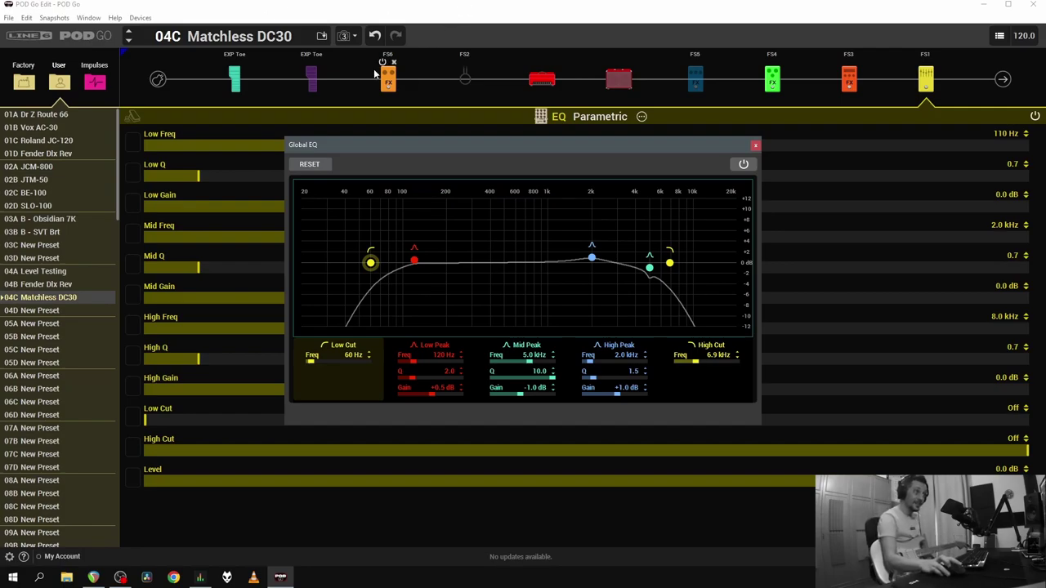
left_click(438, 28)
- Move the Parametric EQ Low Cut from Off to 85 Hz and High Cut to 7.6 kHz
left_click_drag(145, 421, 203, 421)
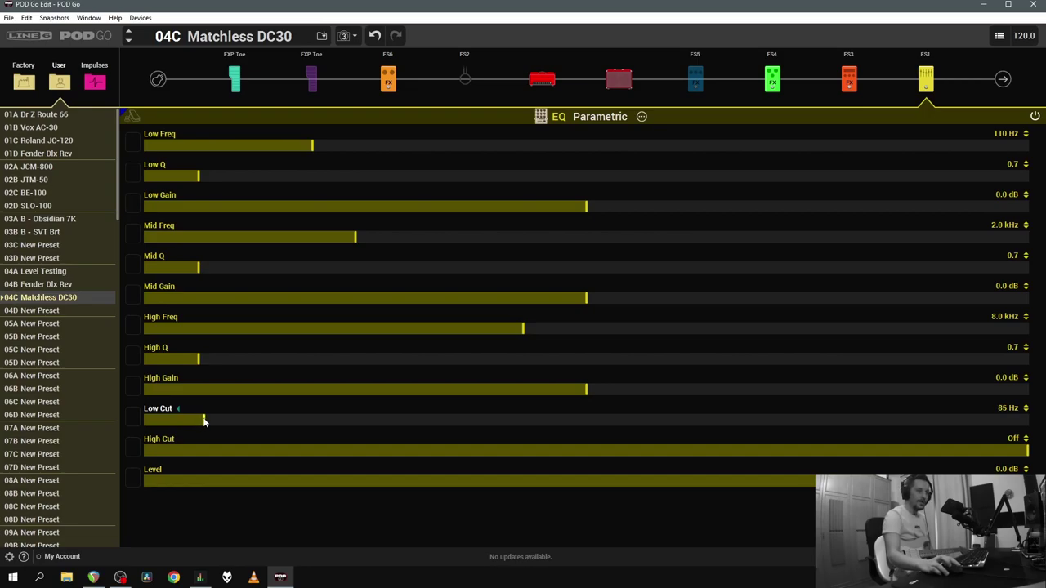
left_click(447, 455)
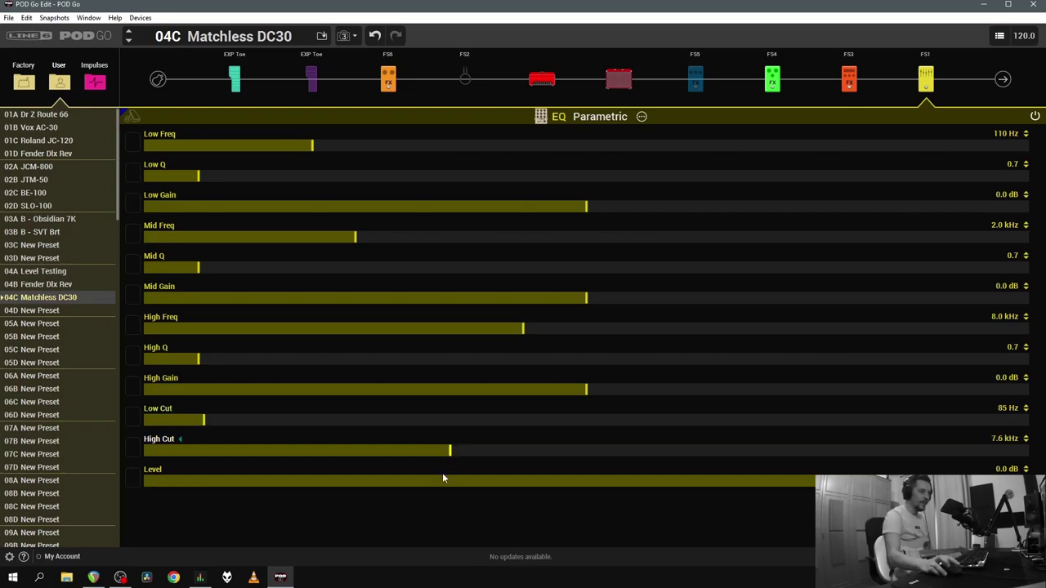